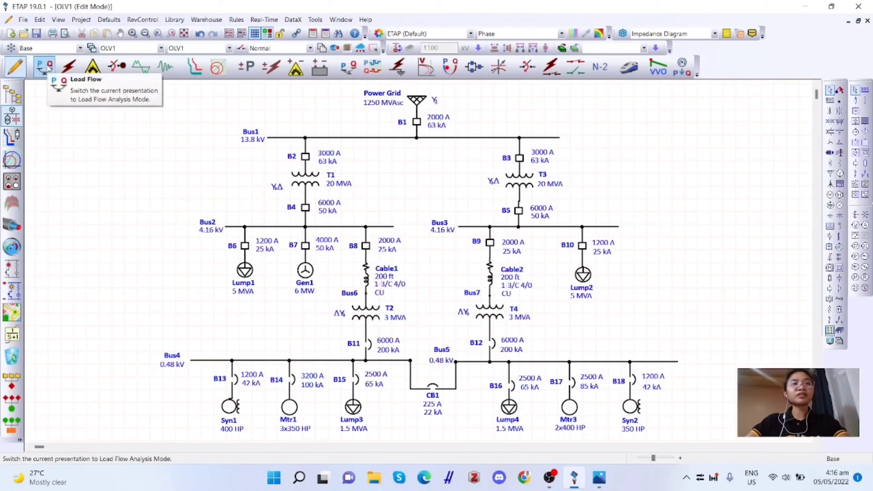
# - Keep the Normal configuration active and switch the OLV1 one-line diagram to Load Flow Analysis mode
pyautogui.click(48, 68)
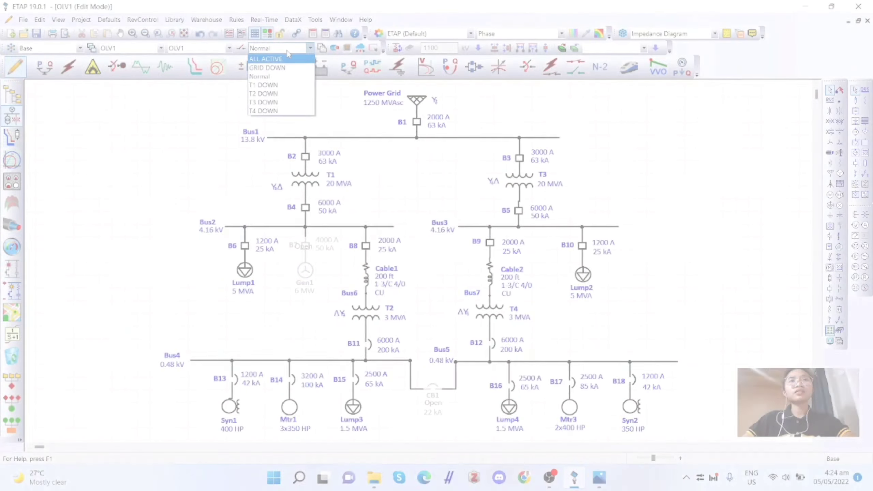
pyautogui.click(287, 51)
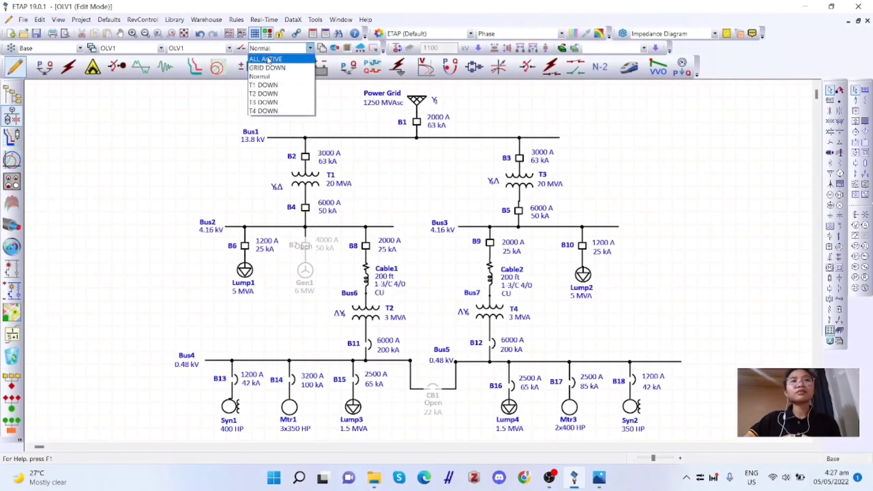
pyautogui.click(291, 50)
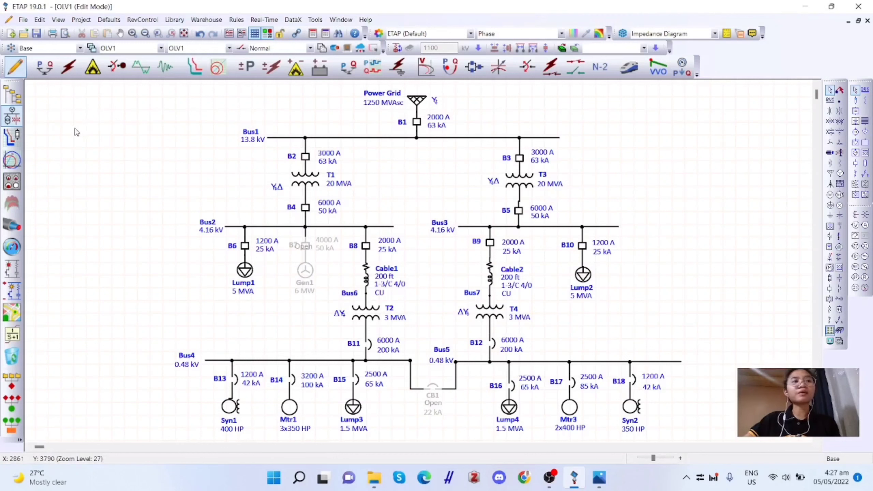
pyautogui.click(45, 67)
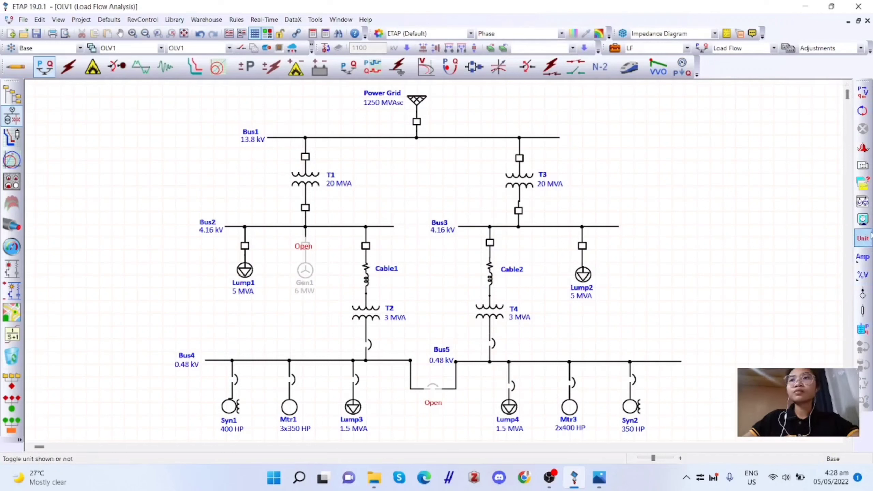
# - Accept the load flow display options with power flows in Amp and bus voltage magnitude in percent, and run the load flow
pyautogui.click(863, 219)
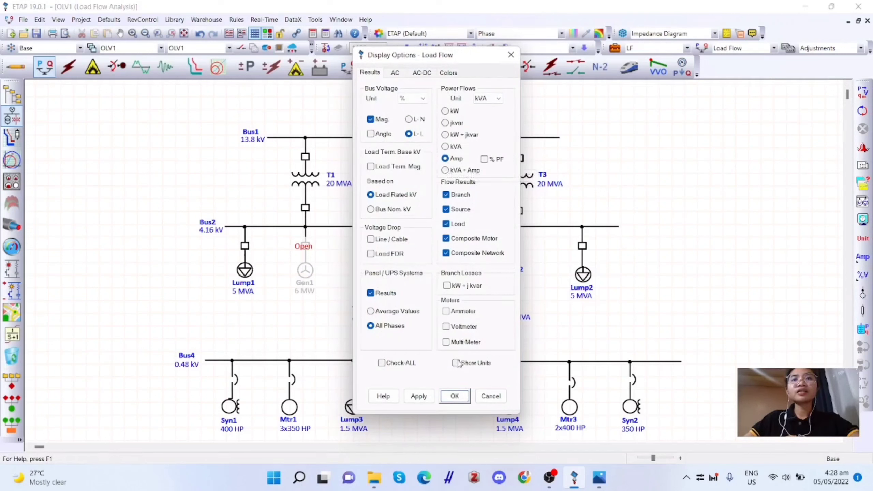
pyautogui.click(461, 393)
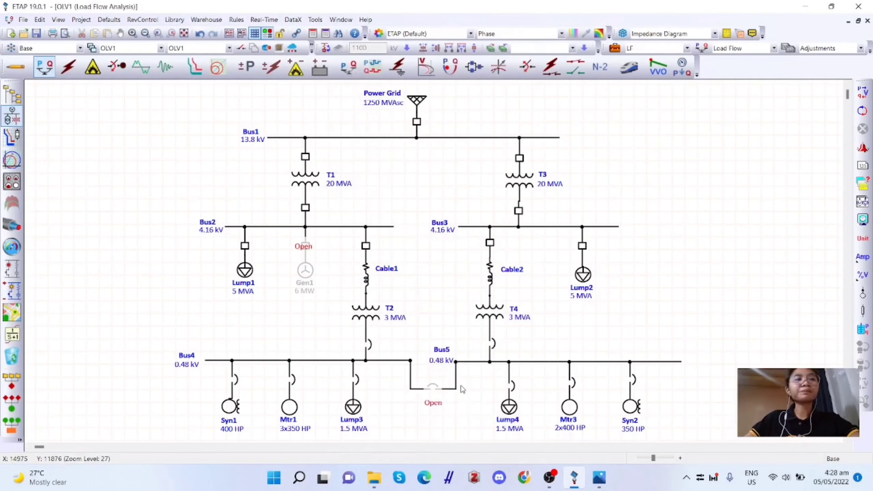
pyautogui.click(863, 91)
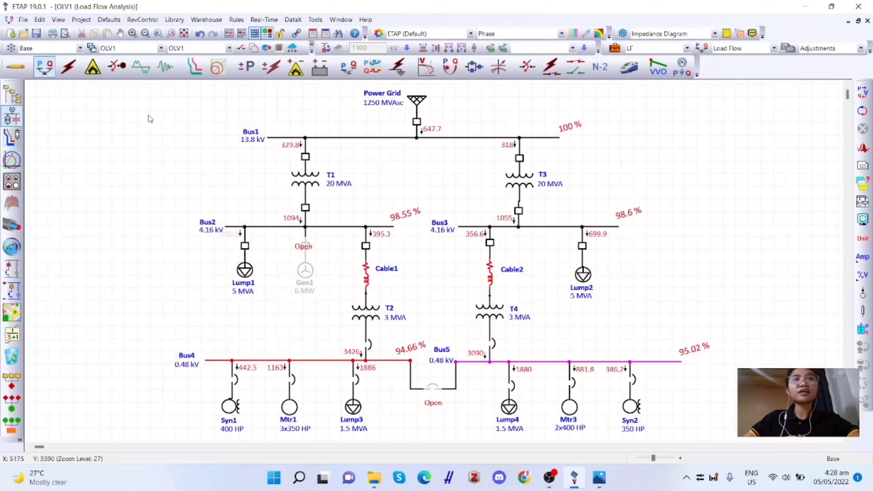
# - Open the load flow Alert View and enlarge it so the critical and marginal lists can be read
pyautogui.moveTo(122, 111); pyautogui.dragTo(478, 281)
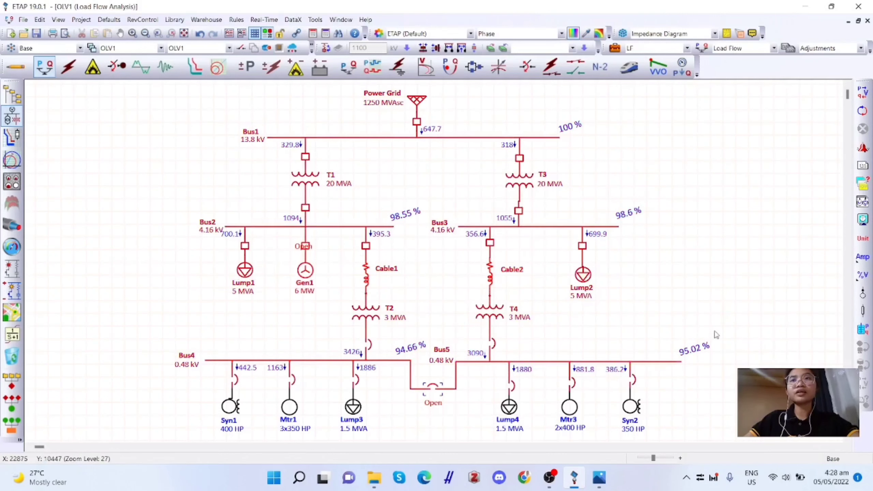
pyautogui.click(864, 151)
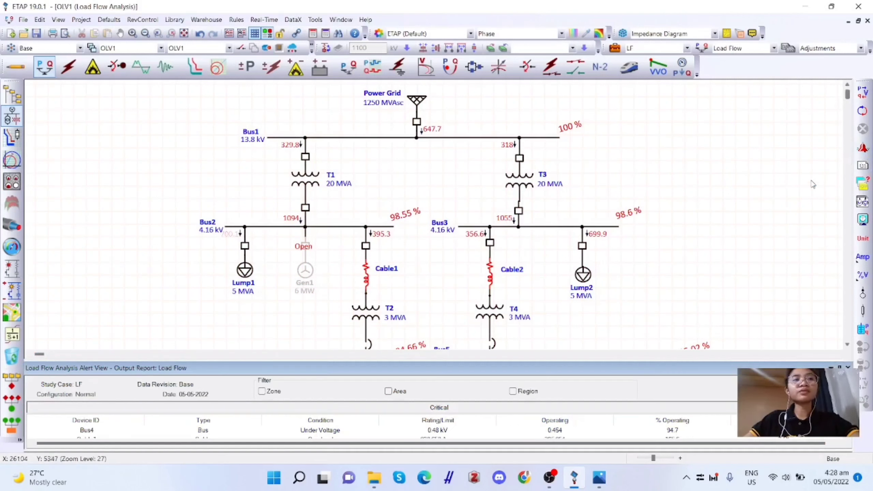
pyautogui.moveTo(635, 359); pyautogui.dragTo(636, 267)
# - Examine the cables, Bus4 and Bus5 against the alert lists, select the Bus5 marginal alert, and save the project
pyautogui.scroll(-2, 576, 193)
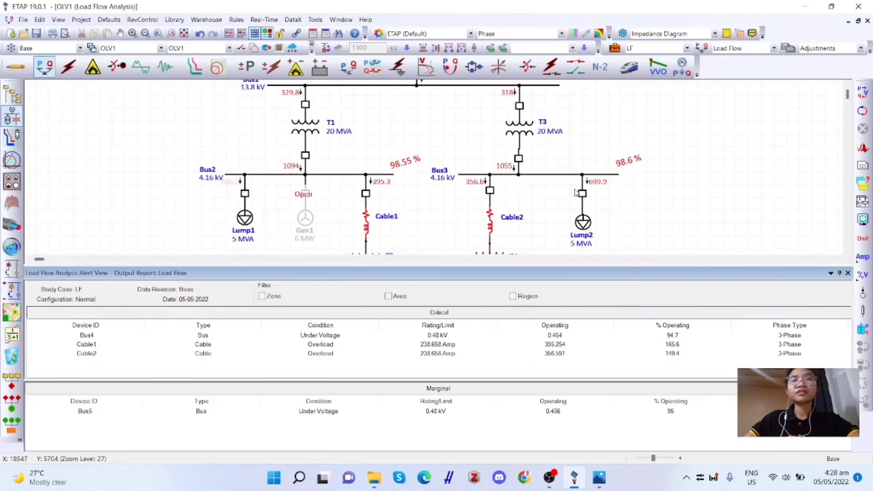
pyautogui.scroll(-2, 578, 190)
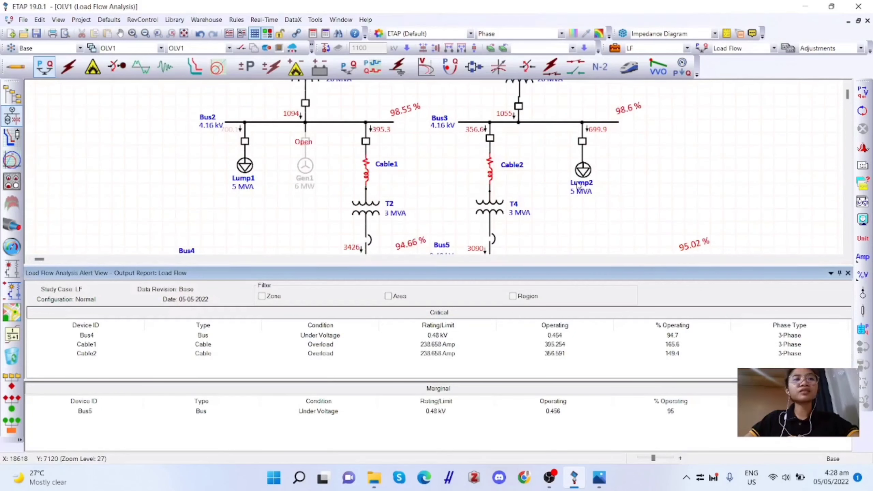
pyautogui.scroll(-2, 579, 186)
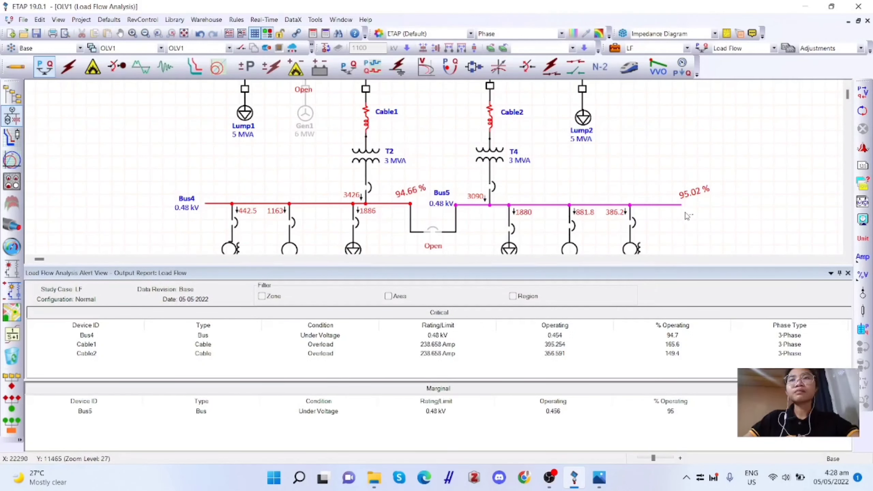
pyautogui.moveTo(694, 215); pyautogui.dragTo(610, 185)
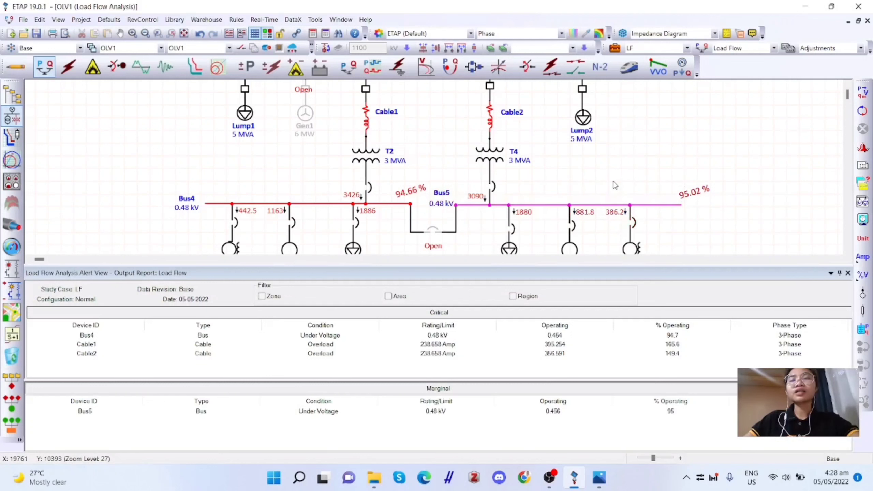
pyautogui.scroll(-1, 613, 184)
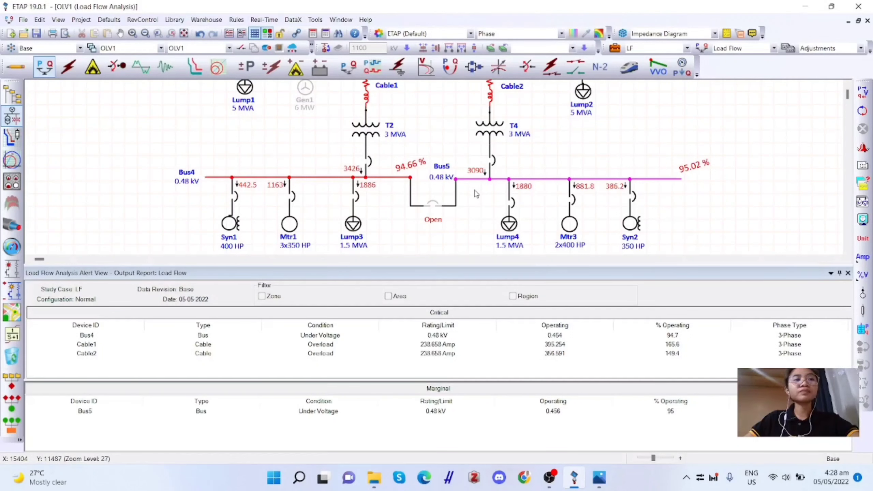
pyautogui.scroll(-2, 389, 228)
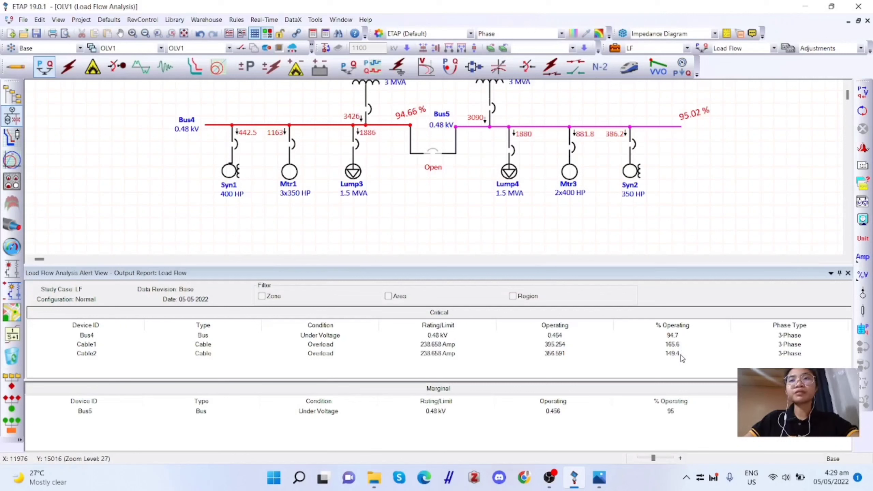
pyautogui.click(352, 418)
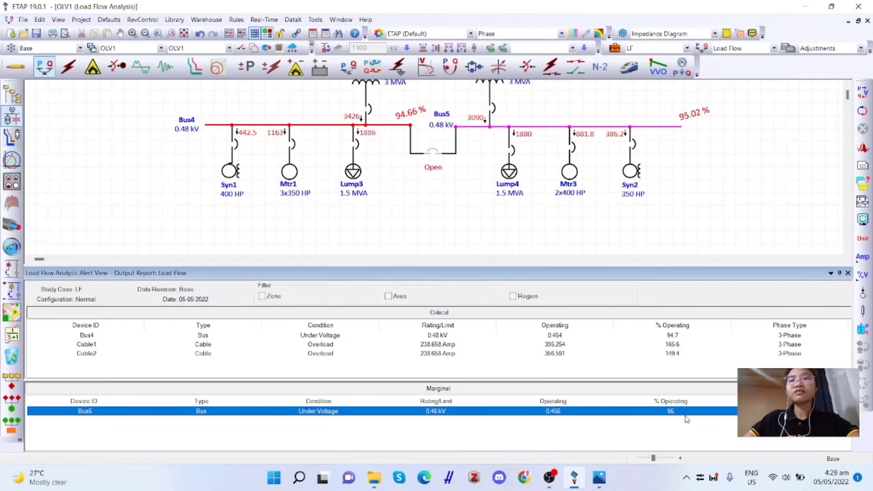
pyautogui.hotkey('ctrl', 's')
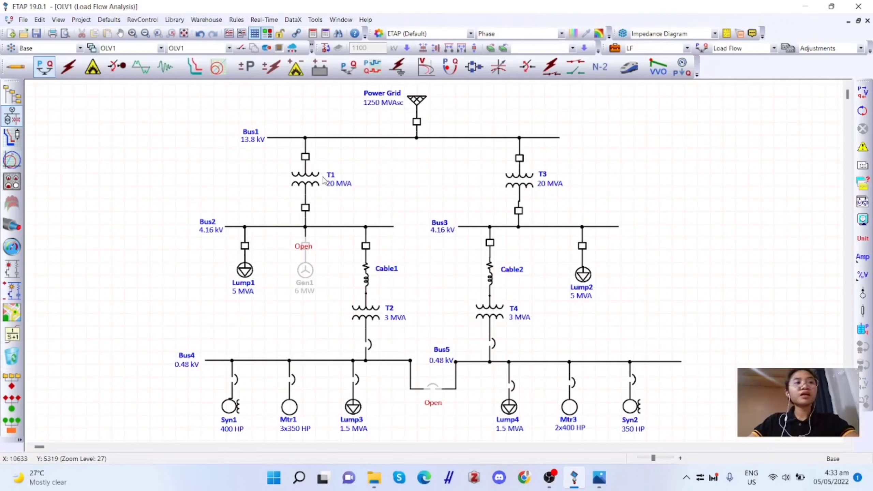
# - Open the breakers feeding Syn1, Lump3, Lump4 and Syn2 on the two 0.48 kV buses
pyautogui.scroll(-2, 300, 295)
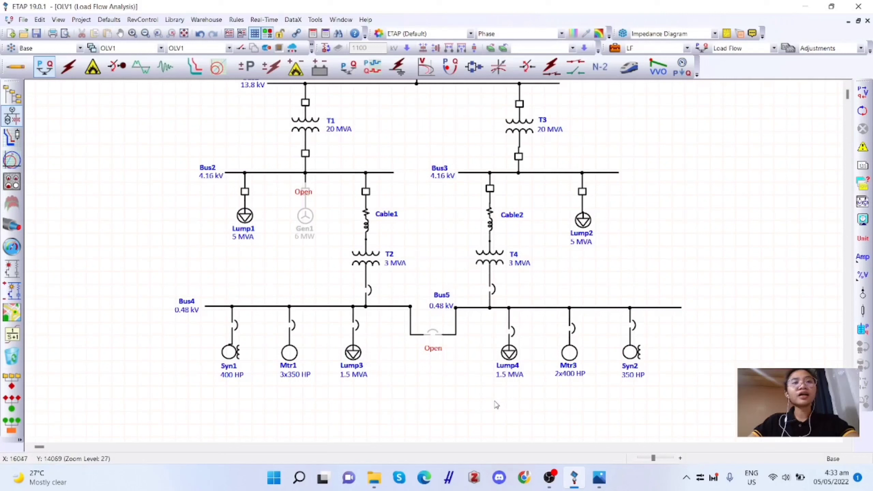
pyautogui.rightClick(235, 325)
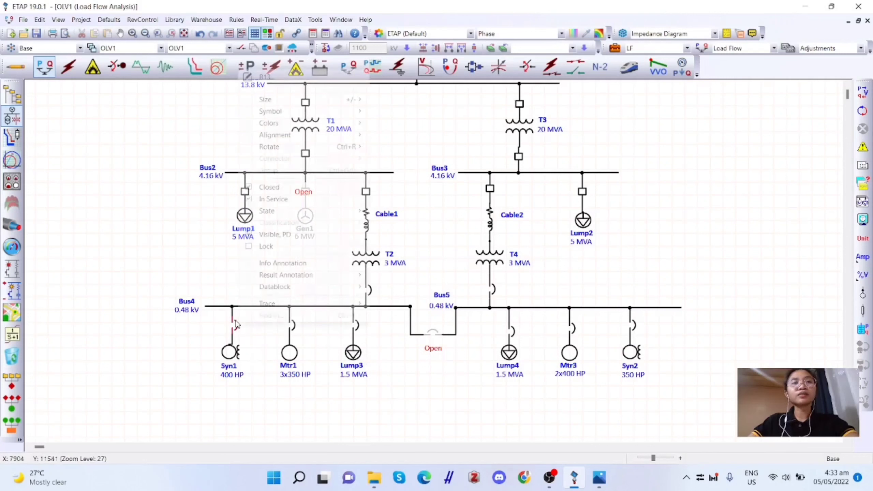
pyautogui.click(300, 188)
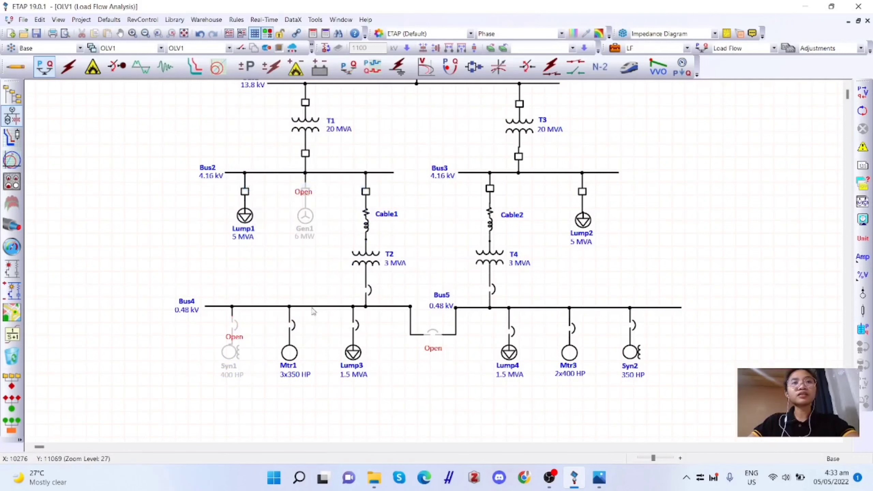
pyautogui.rightClick(359, 333)
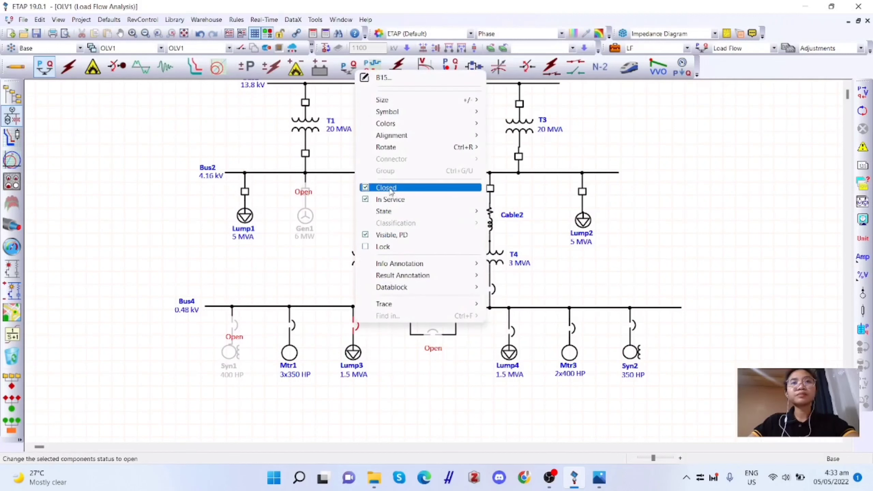
pyautogui.click(378, 190)
pyautogui.rightClick(512, 331)
pyautogui.click(548, 197)
pyautogui.rightClick(635, 328)
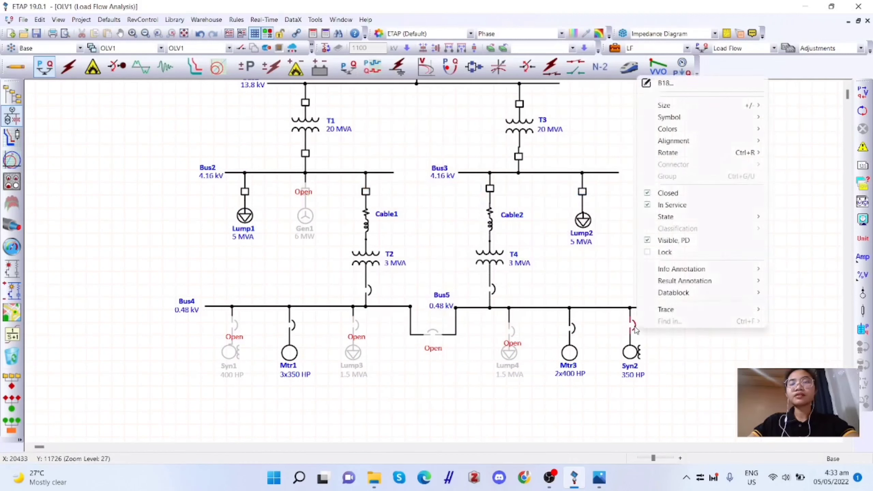
pyautogui.click(667, 193)
pyautogui.scroll(2, 483, 401)
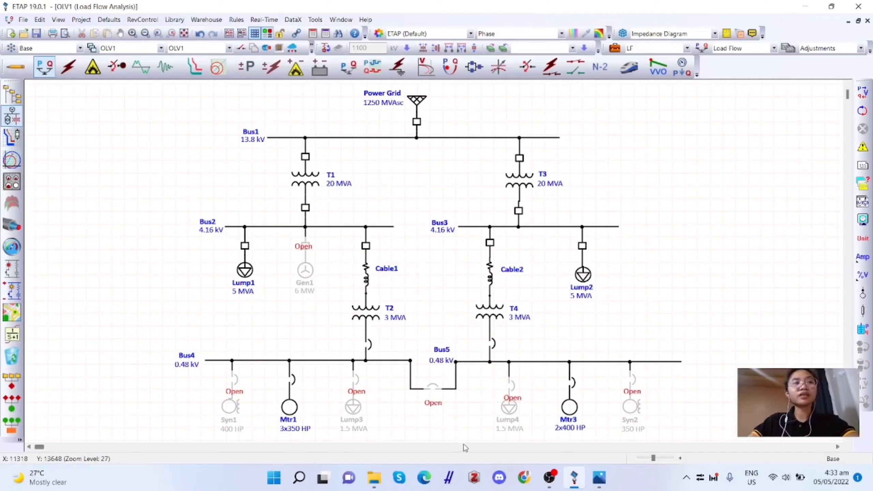
# - Run the load flow with the four loads disconnected, review the critical and marginal alerts, and close the Alert View
pyautogui.click(863, 92)
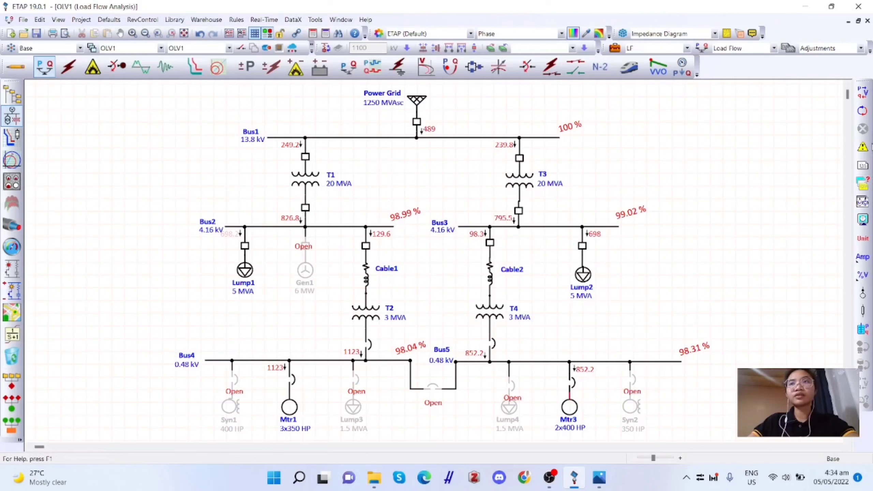
pyautogui.click(863, 148)
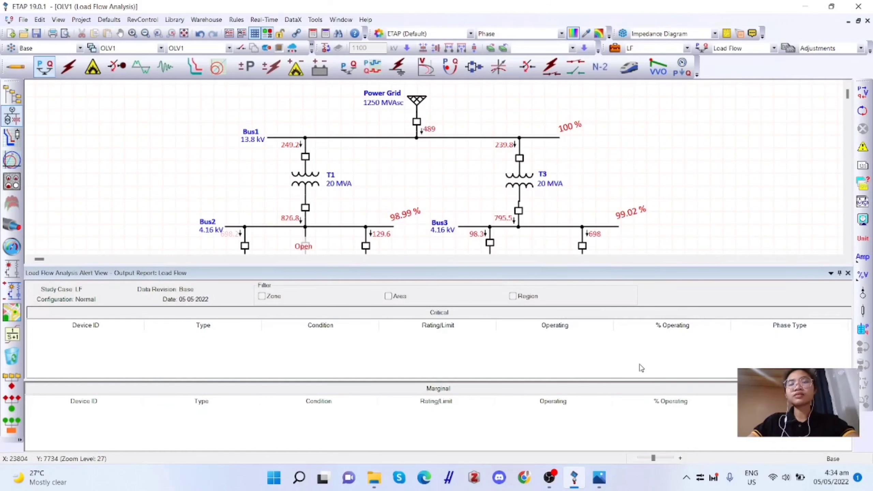
pyautogui.scroll(-1, 536, 135)
pyautogui.scroll(2, 534, 161)
pyautogui.scroll(-1, 600, 163)
pyautogui.click(848, 273)
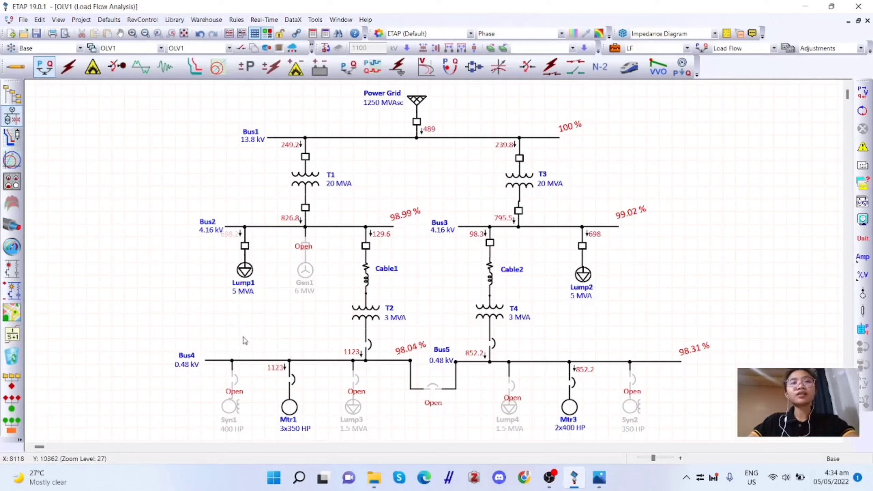
# - Close the breakers feeding Syn1, Lump3, Lump4 and Syn2 to reconnect these loads to Bus4 and Bus5
pyautogui.rightClick(233, 375)
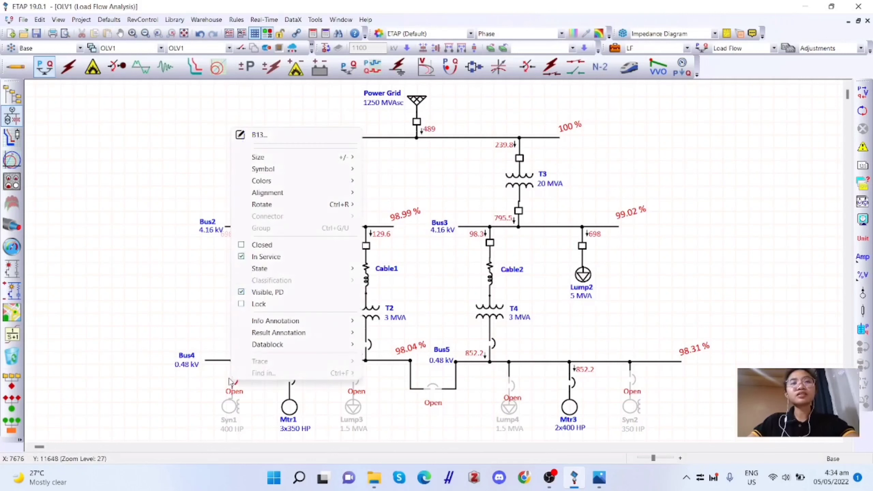
pyautogui.click(287, 247)
pyautogui.rightClick(355, 378)
pyautogui.click(401, 245)
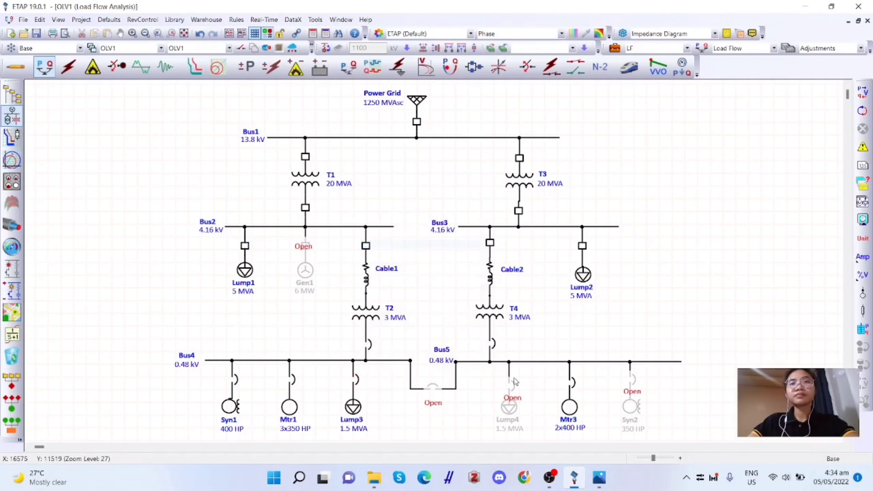
pyautogui.rightClick(517, 390)
pyautogui.click(566, 253)
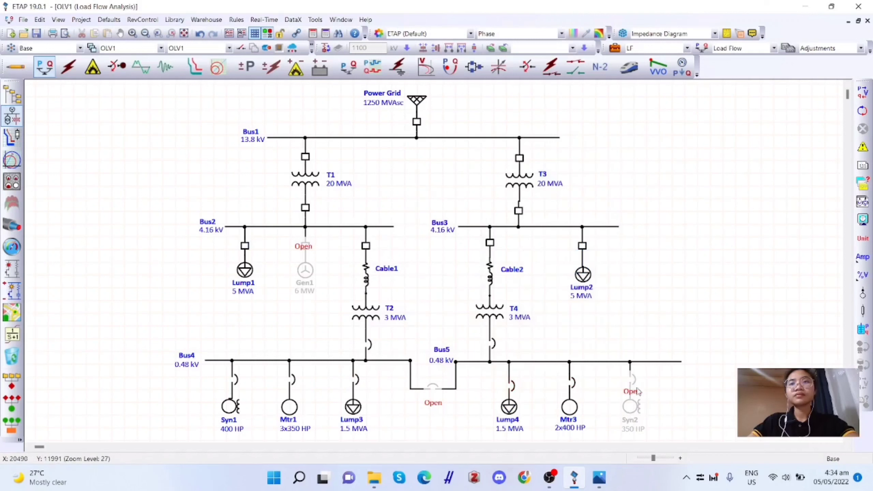
pyautogui.rightClick(636, 381)
pyautogui.click(673, 246)
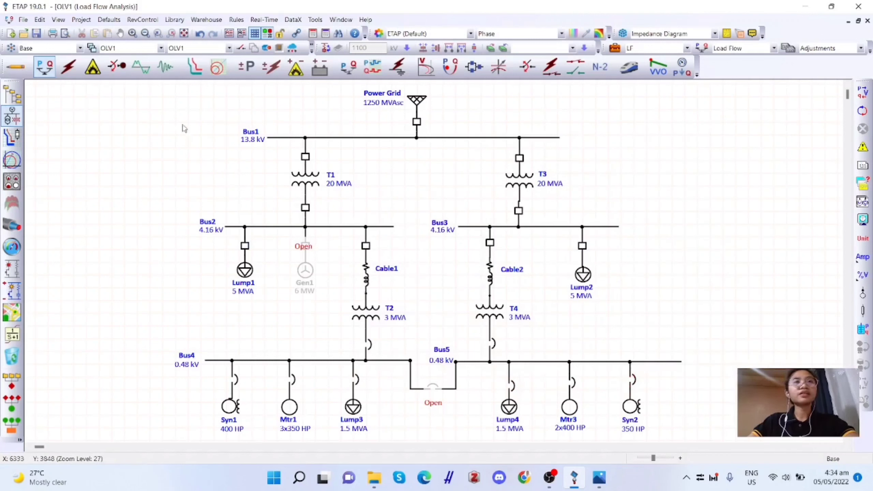
# - Run the load flow again with all four loads reconnected and review the alerts for Bus4, Bus5 and the cables
pyautogui.moveTo(125, 92); pyautogui.dragTo(382, 208)
pyautogui.click(863, 92)
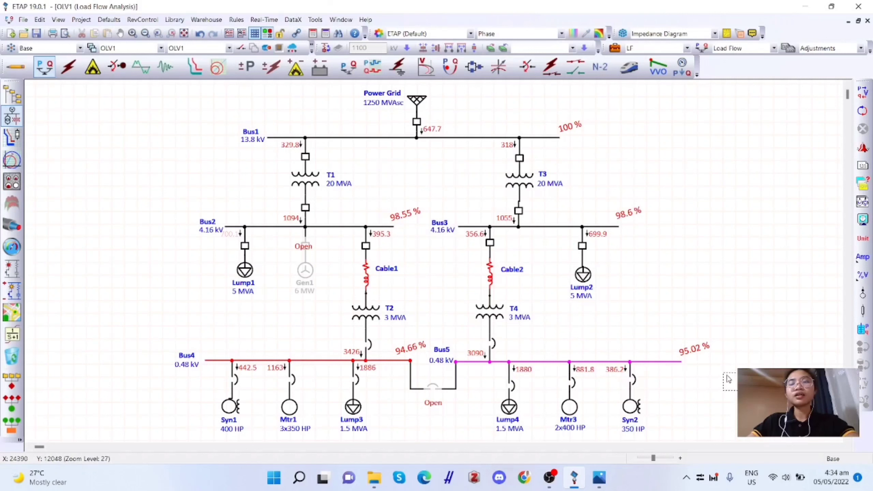
pyautogui.click(864, 148)
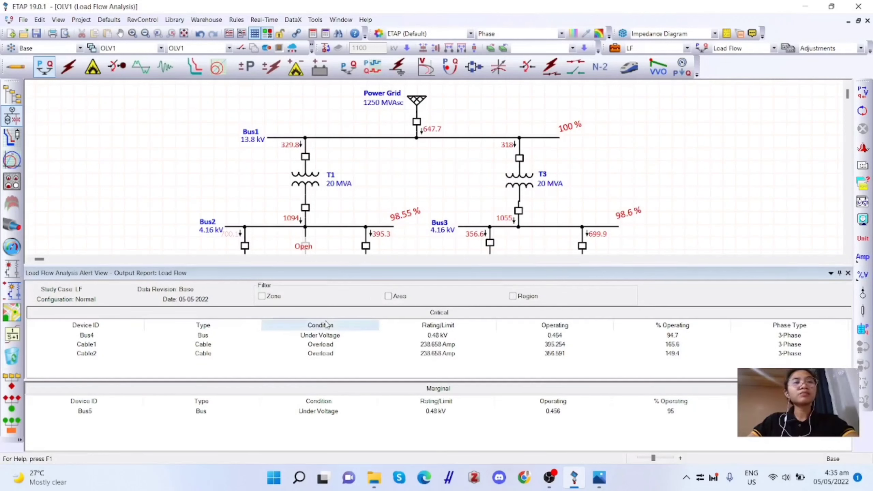
pyautogui.scroll(-1, 487, 179)
pyautogui.scroll(-7, 486, 178)
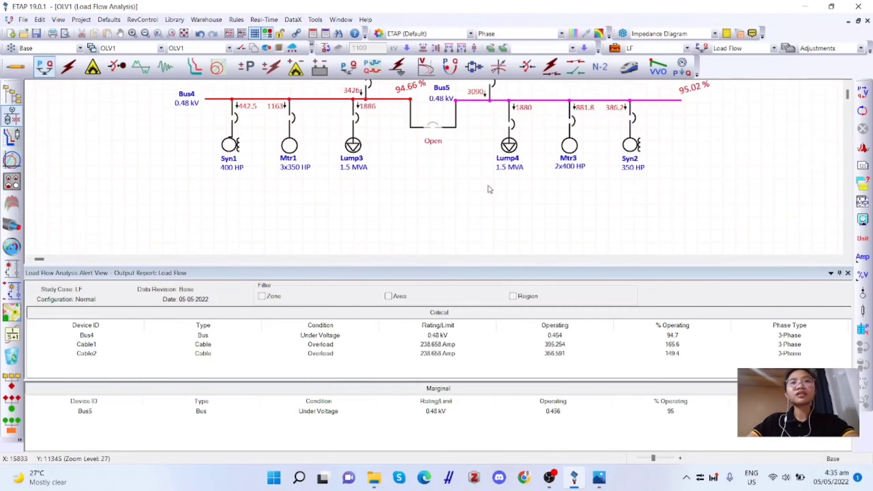
# - Extend the left end of Bus4 slightly outward on the one-line diagram
pyautogui.click(210, 125)
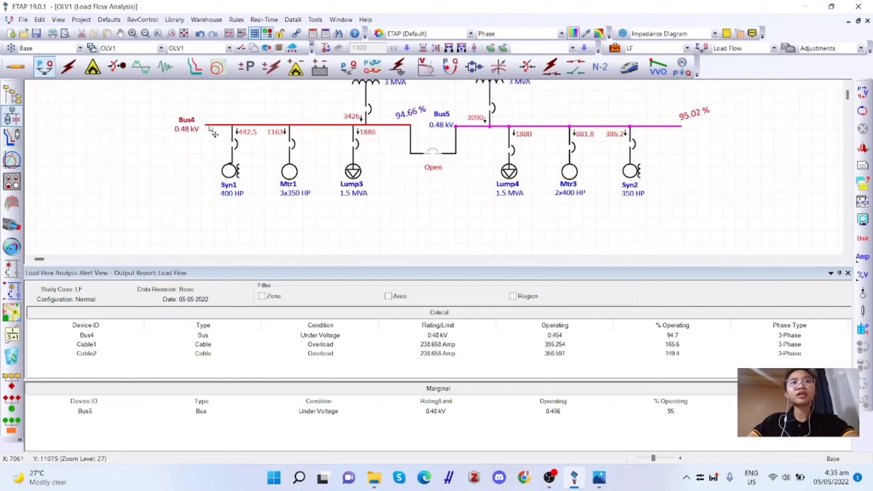
pyautogui.moveTo(205, 125); pyautogui.dragTo(183, 126)
pyautogui.click(39, 90)
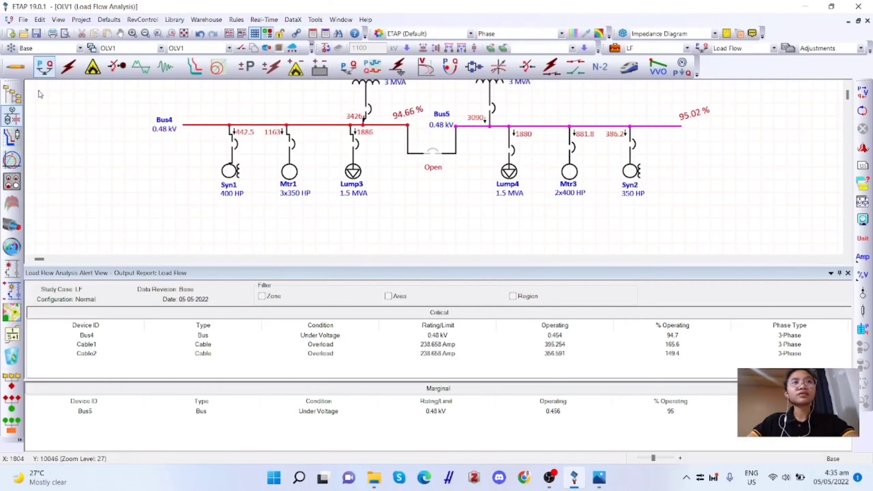
# - Switch the one-line diagram to edit mode and place a new capacitor below Bus4, beside Syn1
pyautogui.click(15, 67)
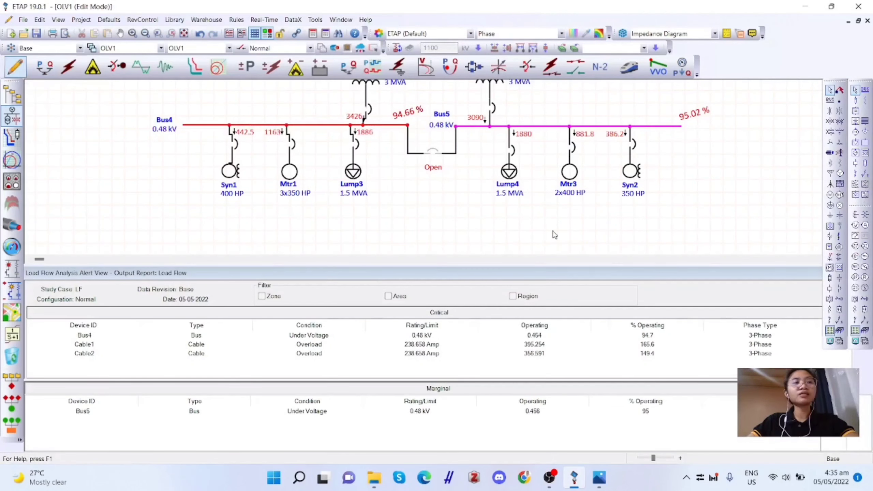
pyautogui.click(840, 216)
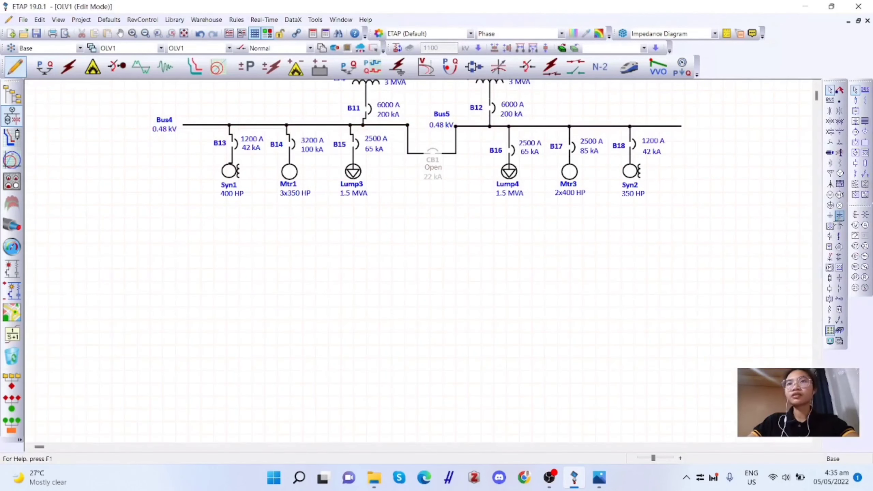
pyautogui.click(189, 159)
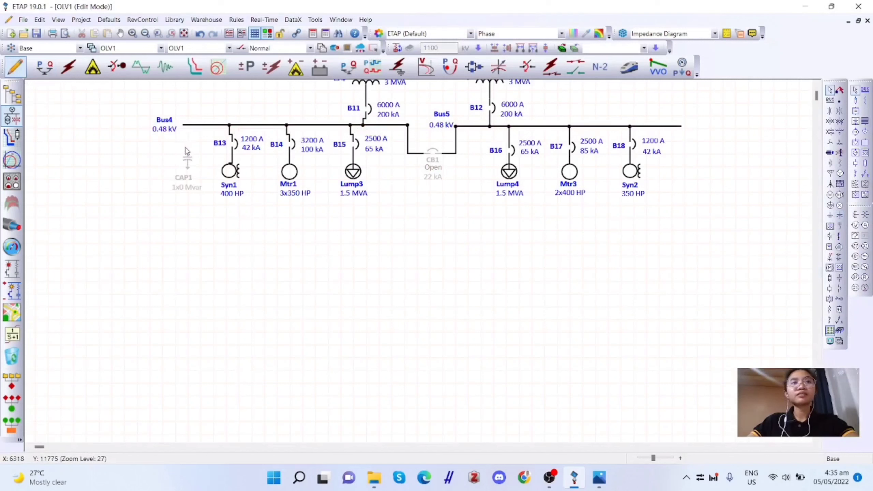
# - Extend the outer ends of Bus4 and Bus5 to make room for capacitor branches
pyautogui.click(178, 126)
pyautogui.moveTo(179, 123); pyautogui.dragTo(158, 124)
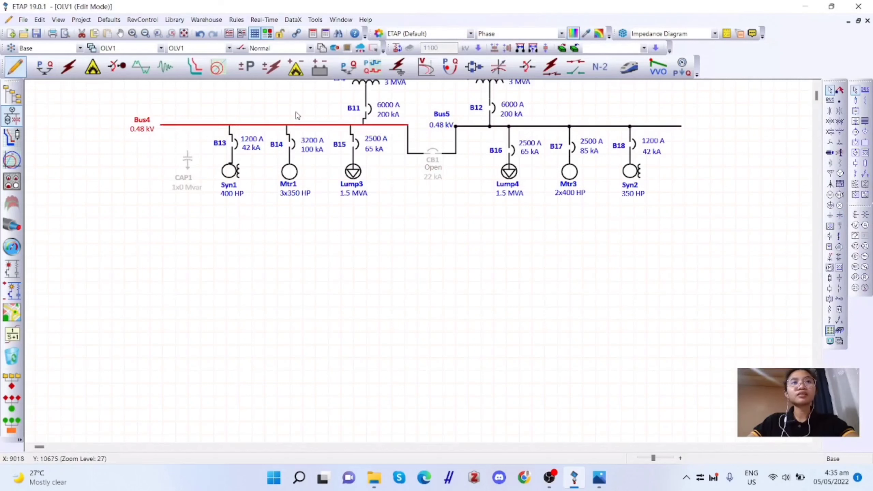
pyautogui.click(681, 127)
pyautogui.moveTo(681, 126); pyautogui.dragTo(715, 125)
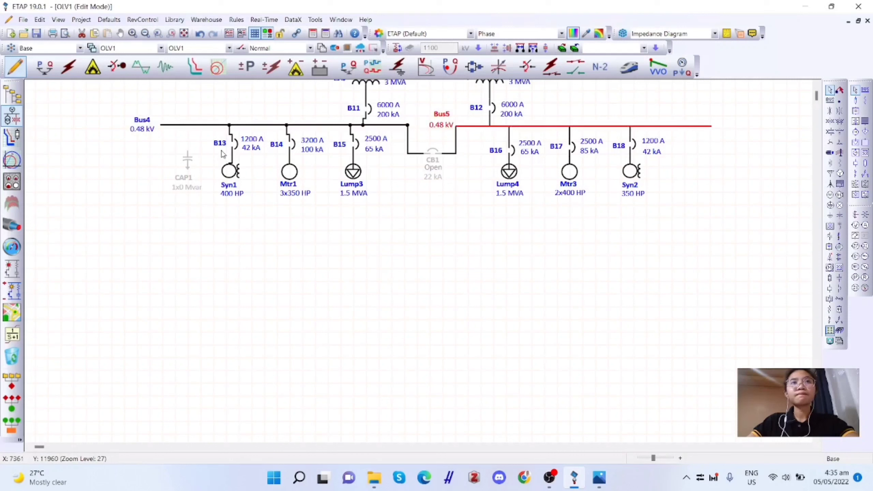
# - Connect the new capacitor to Bus4's outer end, and add a second capacitor connected to Bus5's outer end beyond Syn2
pyautogui.moveTo(193, 156); pyautogui.dragTo(177, 126)
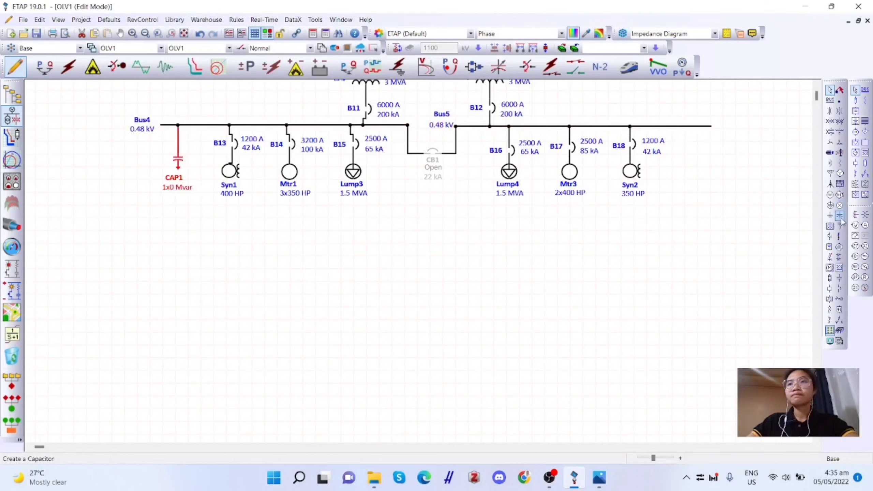
pyautogui.click(840, 216)
pyautogui.click(691, 144)
pyautogui.moveTo(687, 170); pyautogui.dragTo(687, 126)
pyautogui.moveTo(687, 182); pyautogui.dragTo(691, 164)
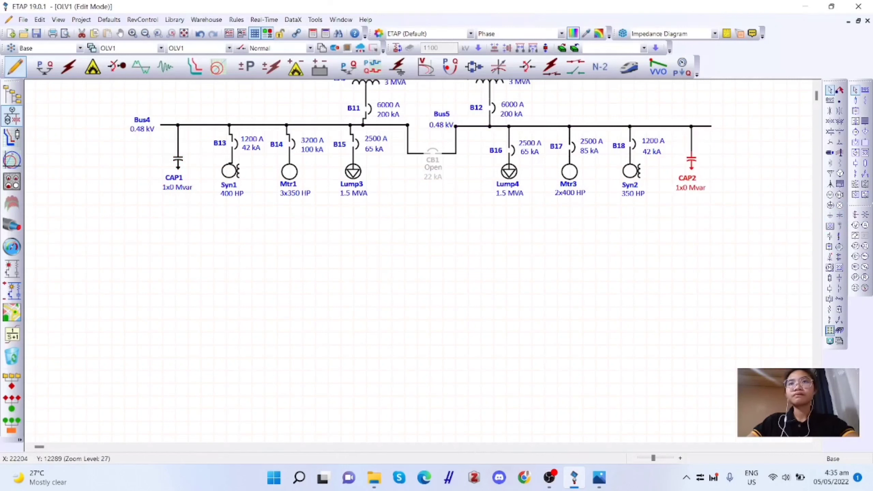
# - Rate the Bus4 capacitor at 2 Mvar per bank and show its rating as Mvar
pyautogui.click(175, 165)
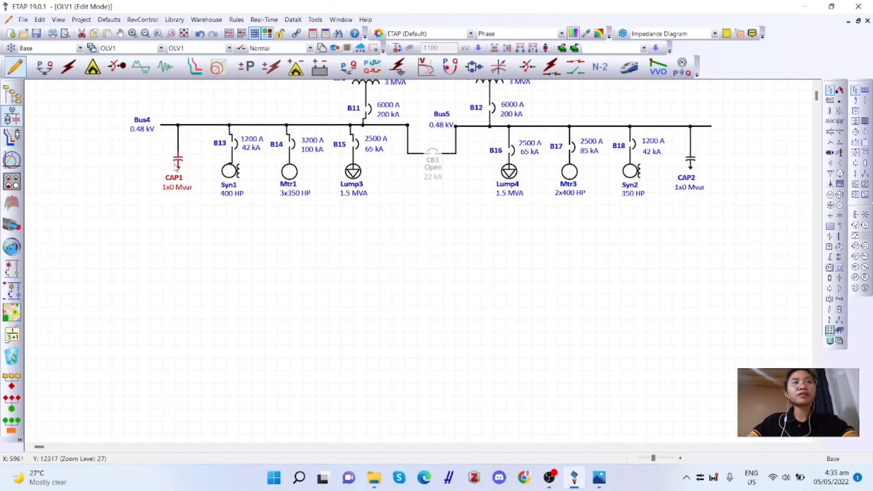
pyautogui.doubleClick(175, 166)
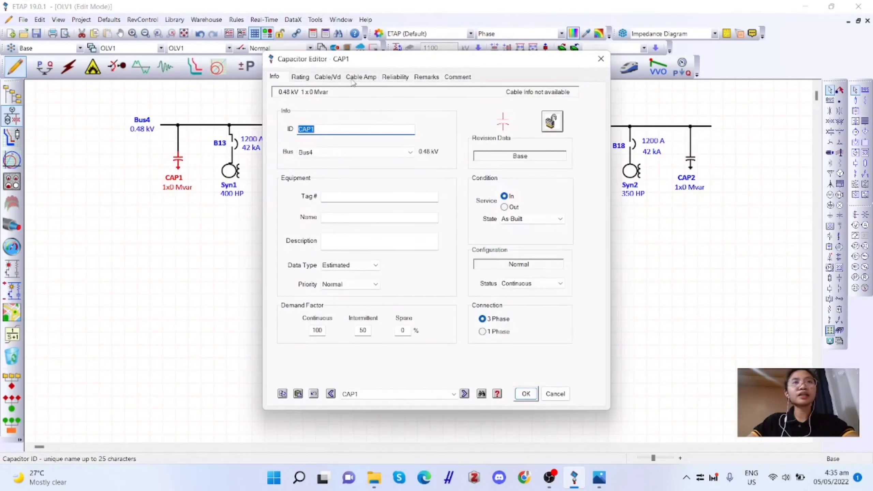
pyautogui.click(300, 77)
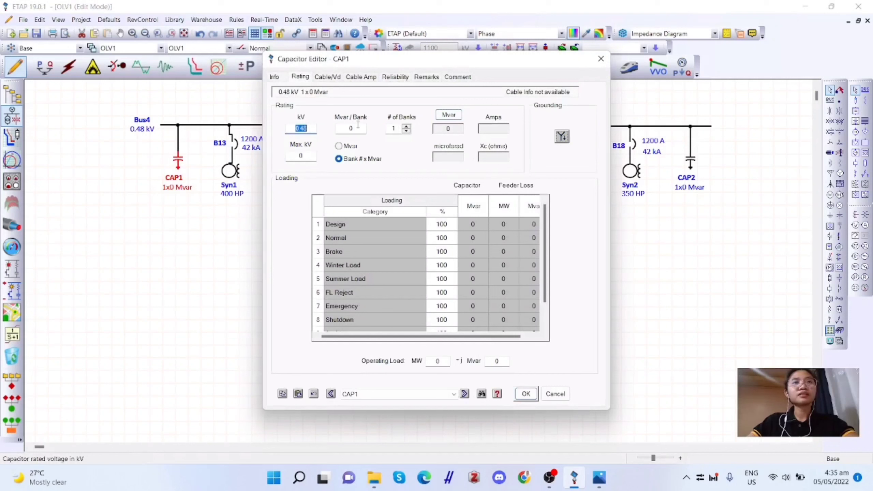
pyautogui.press('Tab')
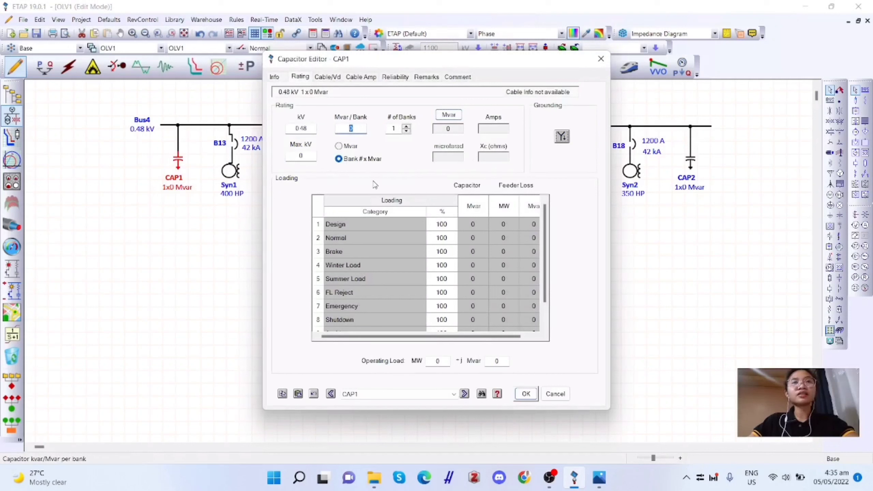
pyautogui.write('2')
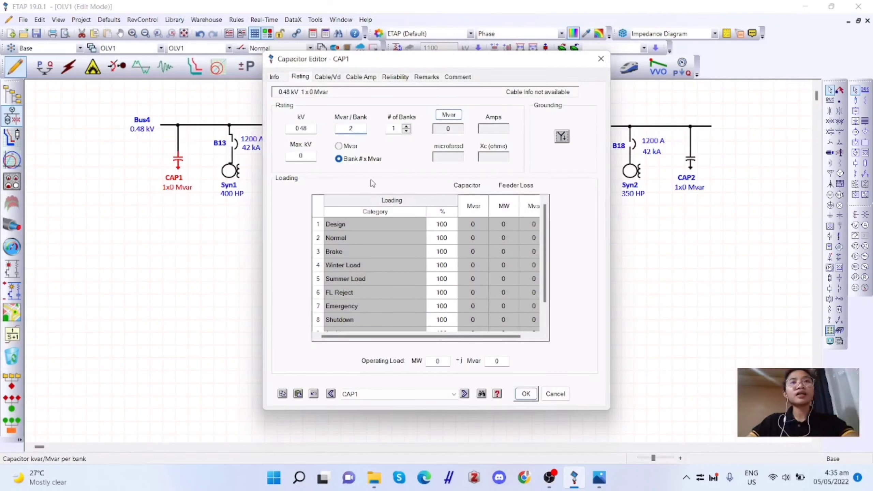
pyautogui.click(348, 148)
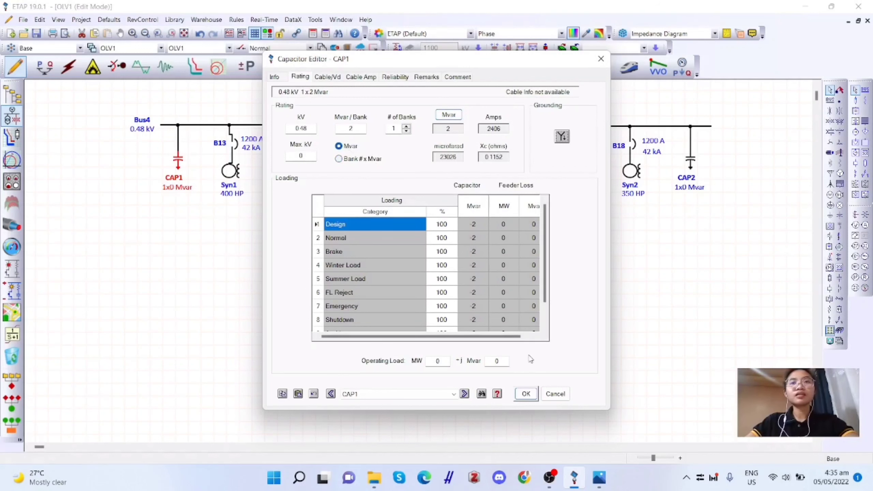
pyautogui.click(526, 394)
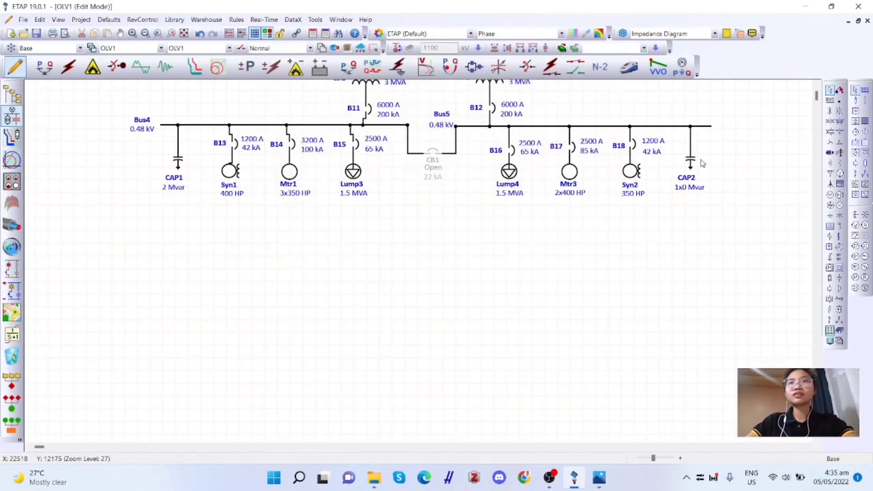
# - Rate the Bus5 capacitor at 2 Mvar per bank and show its rating as Mvar
pyautogui.doubleClick(690, 162)
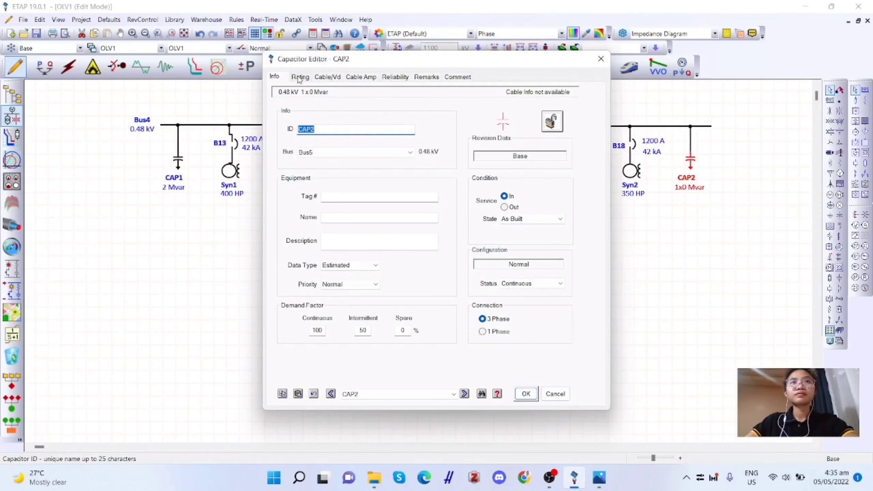
pyautogui.click(299, 77)
pyautogui.doubleClick(350, 128)
pyautogui.write('2')
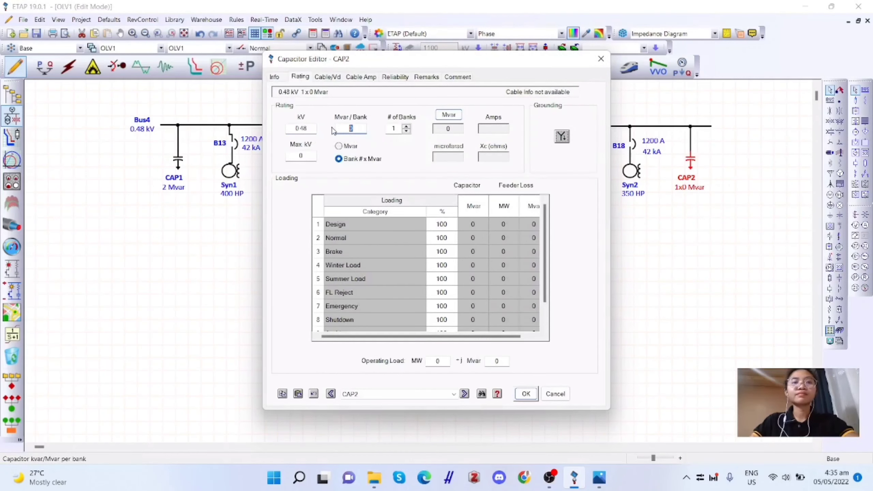
pyautogui.click(355, 147)
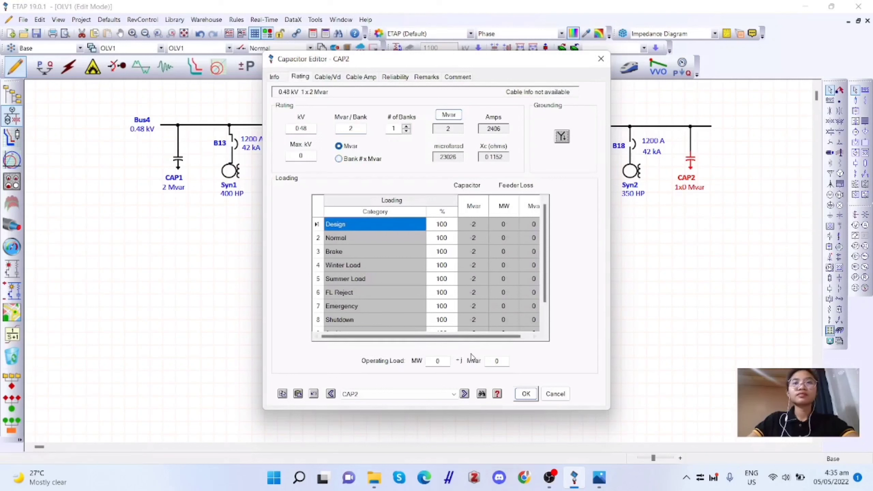
pyautogui.click(526, 394)
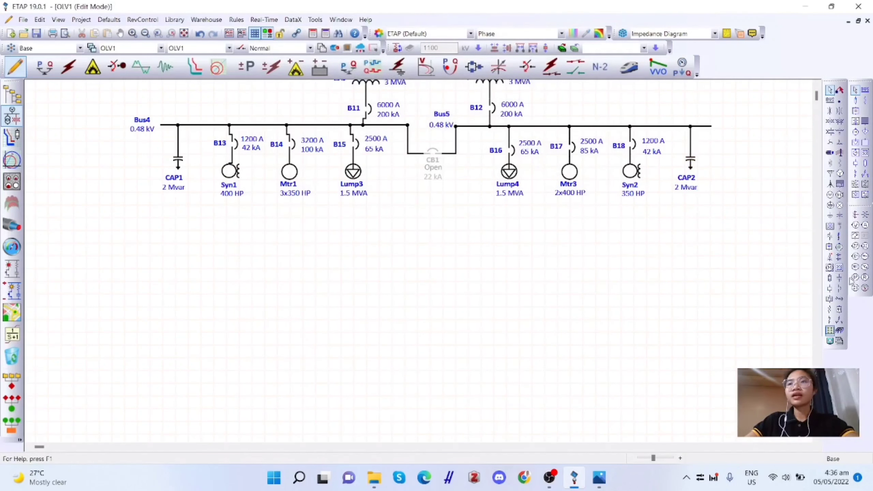
# - Insert a low voltage circuit breaker between each capacitor and its bus, and shift both capacitors down to make room
pyautogui.click(839, 289)
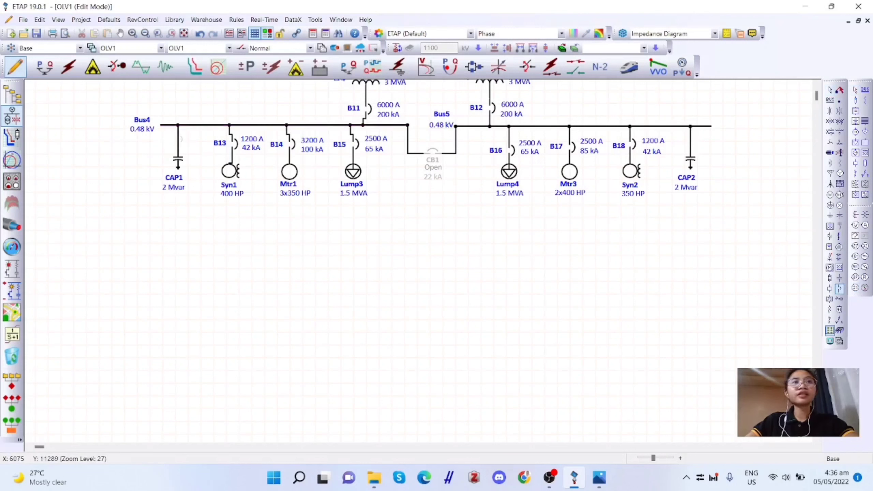
pyautogui.click(178, 142)
pyautogui.click(692, 141)
pyautogui.press('Escape')
pyautogui.moveTo(178, 160); pyautogui.dragTo(178, 166)
pyautogui.moveTo(690, 160); pyautogui.dragTo(691, 172)
pyautogui.click(653, 190)
pyautogui.doubleClick(180, 144)
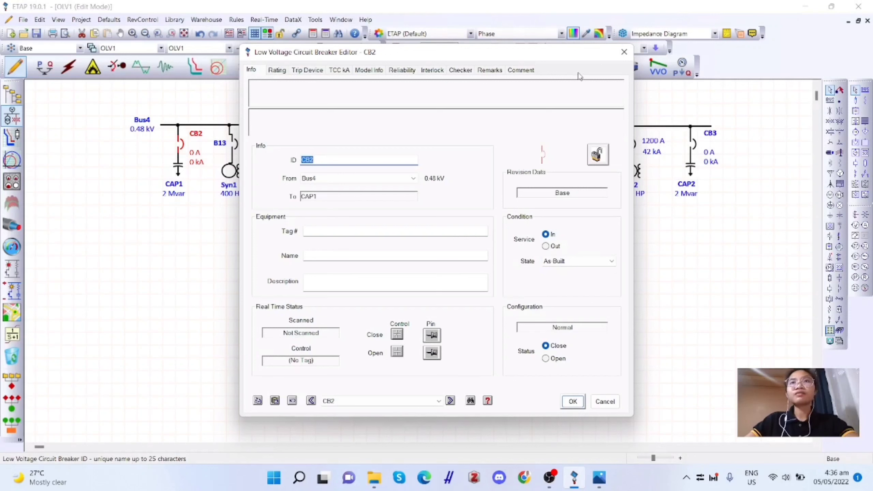
pyautogui.click(624, 52)
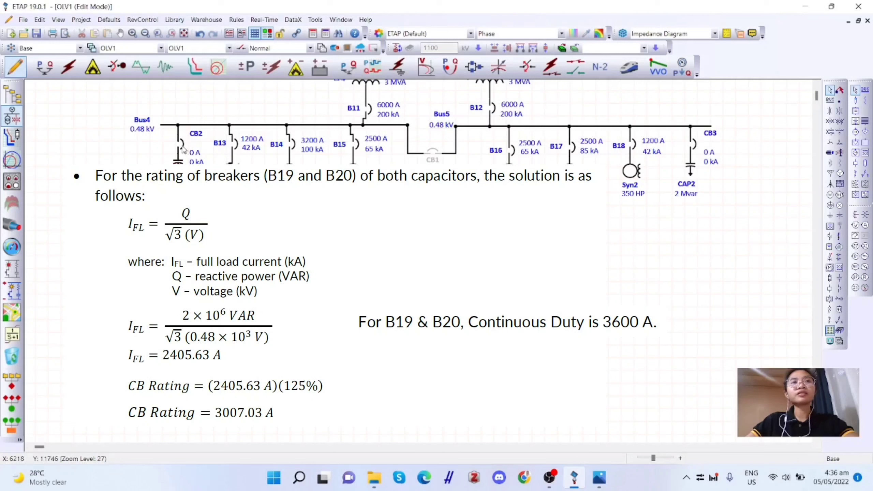
# - Tidy the diagram by repositioning the capacitor breaker labels and straightening the B13, B14, B15 and B11 branches on Bus4
pyautogui.moveTo(182, 148); pyautogui.dragTo(176, 165)
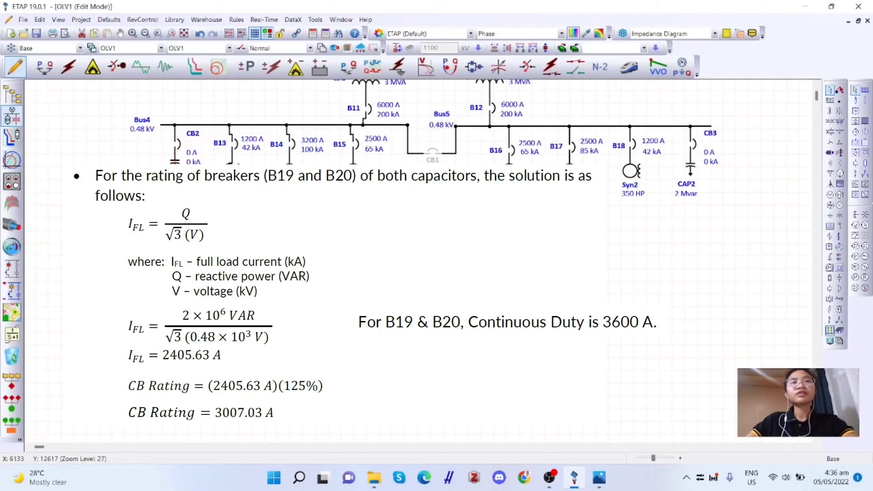
pyautogui.moveTo(191, 135)
pyautogui.mouseDown()
pyautogui.moveTo(155, 147)
pyautogui.moveTo(203, 134)
pyautogui.moveTo(195, 152)
pyautogui.moveTo(193, 137)
pyautogui.mouseUp()
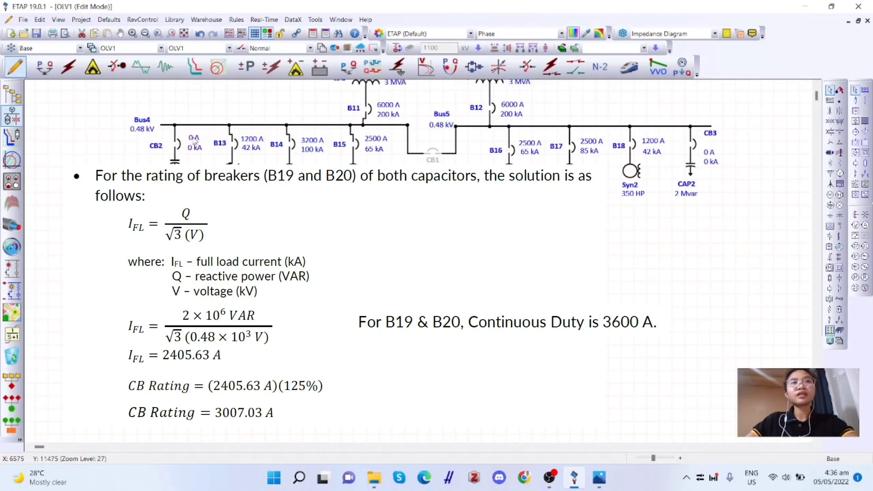
pyautogui.moveTo(711, 134)
pyautogui.mouseDown()
pyautogui.moveTo(679, 146)
pyautogui.moveTo(708, 139)
pyautogui.moveTo(710, 148)
pyautogui.mouseUp()
pyautogui.click(392, 242)
pyautogui.moveTo(233, 144); pyautogui.dragTo(230, 141)
pyautogui.click(292, 144)
pyautogui.click(356, 144)
pyautogui.click(369, 109)
pyautogui.click(402, 223)
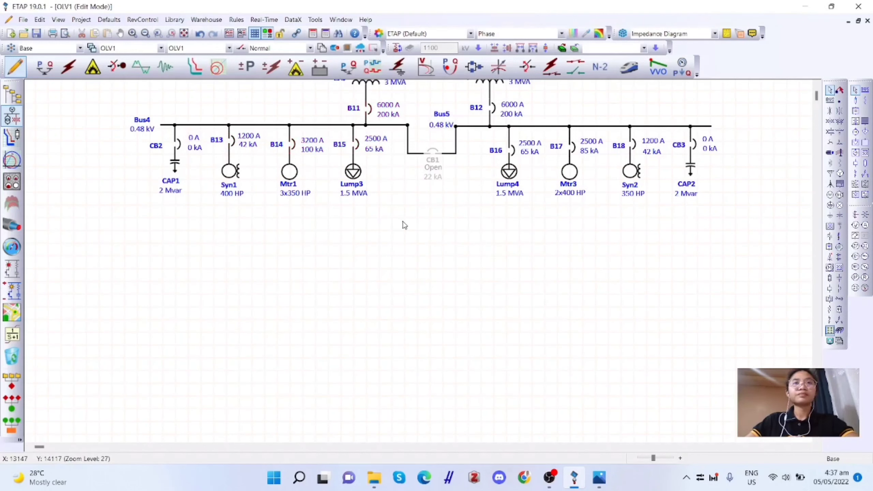
# - Rename the breaker feeding the Bus4 capacitor as B20
pyautogui.doubleClick(177, 143)
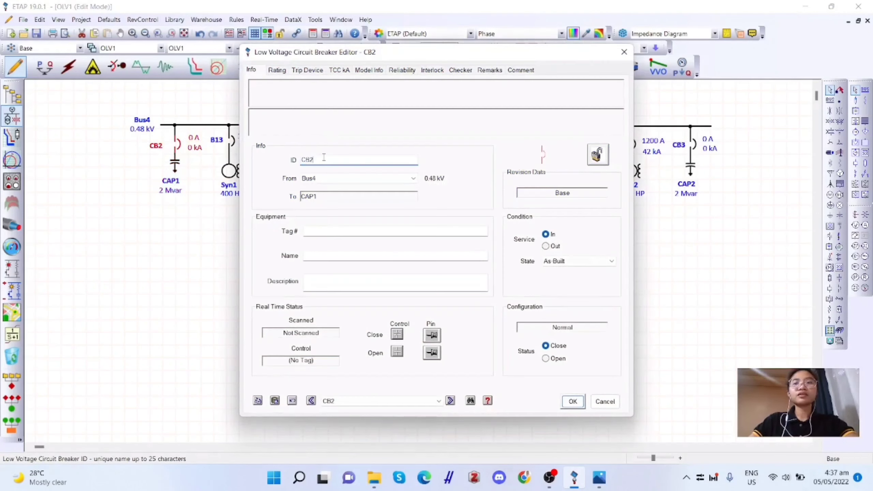
pyautogui.press('BackSpace')
pyautogui.press('BackSpace')
pyautogui.press('BackSpace')
pyautogui.write('B20')
pyautogui.press('Return')
# - Rename the breaker feeding the Bus5 capacitor as B19
pyautogui.doubleClick(693, 143)
pyautogui.click(319, 160)
pyautogui.press('BackSpace')
pyautogui.press('BackSpace')
pyautogui.press('BackSpace')
pyautogui.write('B1')
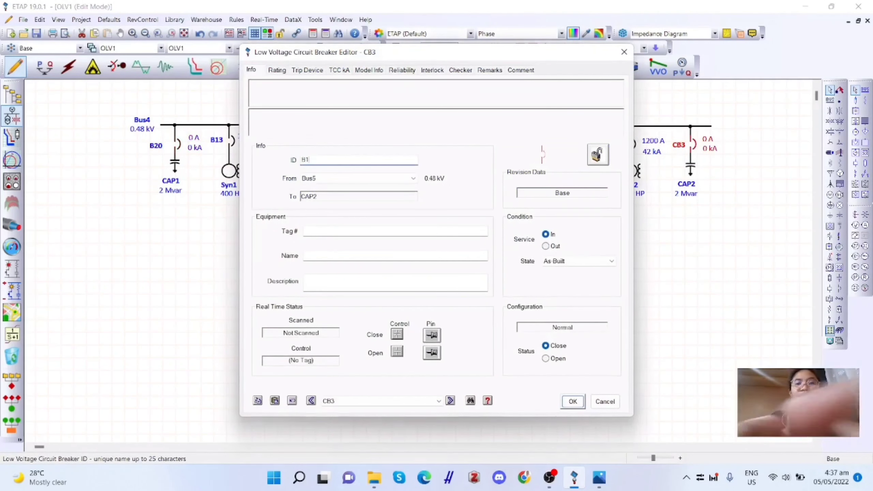
pyautogui.write('9')
pyautogui.press('Return')
# - Swap the capacitor IDs so the Bus5 capacitor is CAP1 and the Bus4 capacitor is CAP2
pyautogui.doubleClick(690, 167)
pyautogui.click(319, 130)
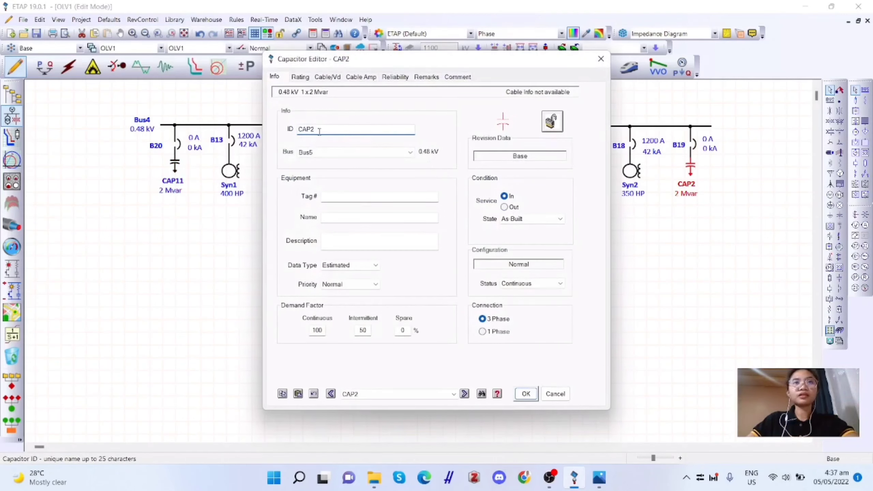
pyautogui.press('BackSpace')
pyautogui.write('1')
pyautogui.press('Return')
pyautogui.doubleClick(174, 165)
pyautogui.click(319, 129)
pyautogui.press('BackSpace')
pyautogui.press('BackSpace')
pyautogui.write('2')
pyautogui.press('Return')
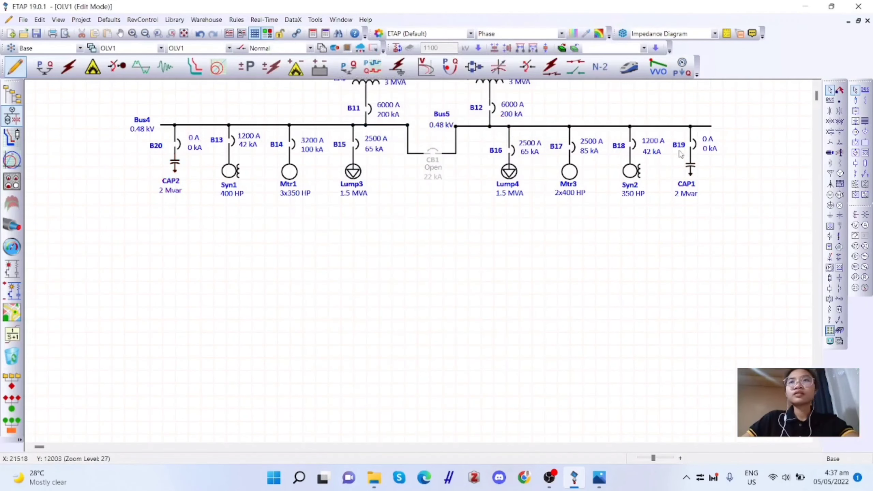
# - Open the rating settings of breaker B19 and set its type to Power CB
pyautogui.doubleClick(694, 144)
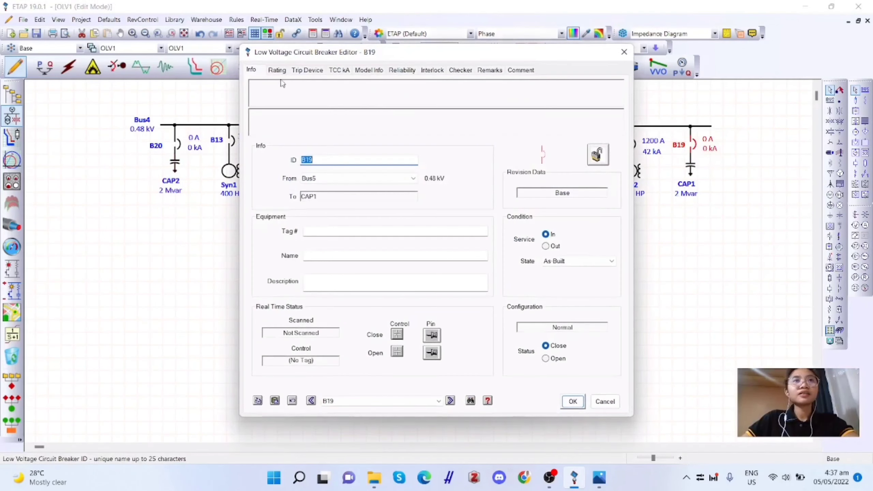
pyautogui.click(277, 70)
pyautogui.click(523, 166)
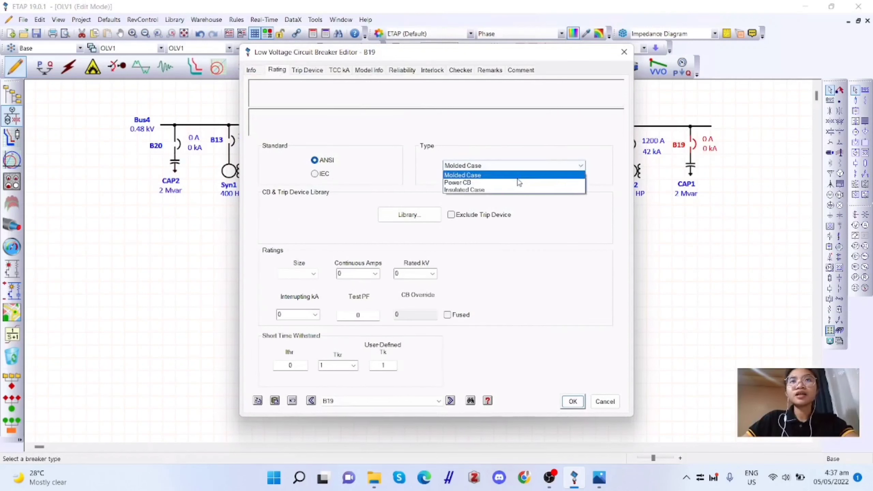
pyautogui.click(518, 182)
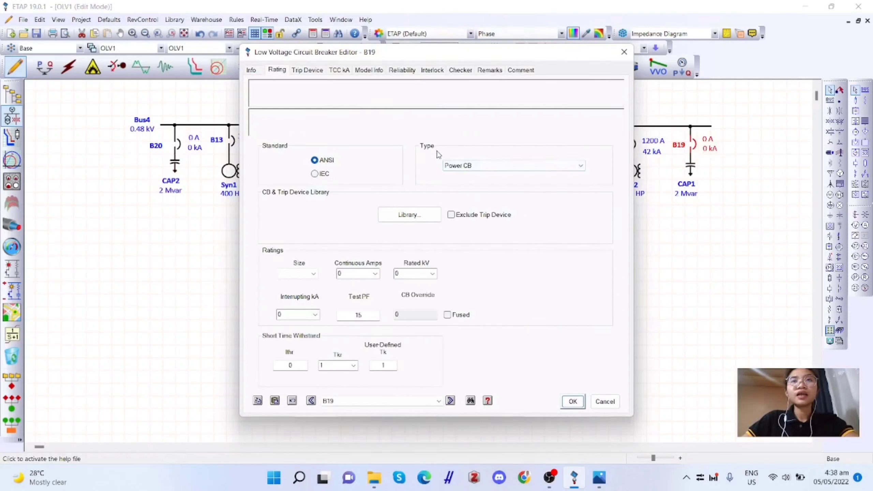
# - Choose the three-pole ABB E4H breaker at 0.48 kV, 85 kA interrupting, from the library for B19
pyautogui.click(411, 217)
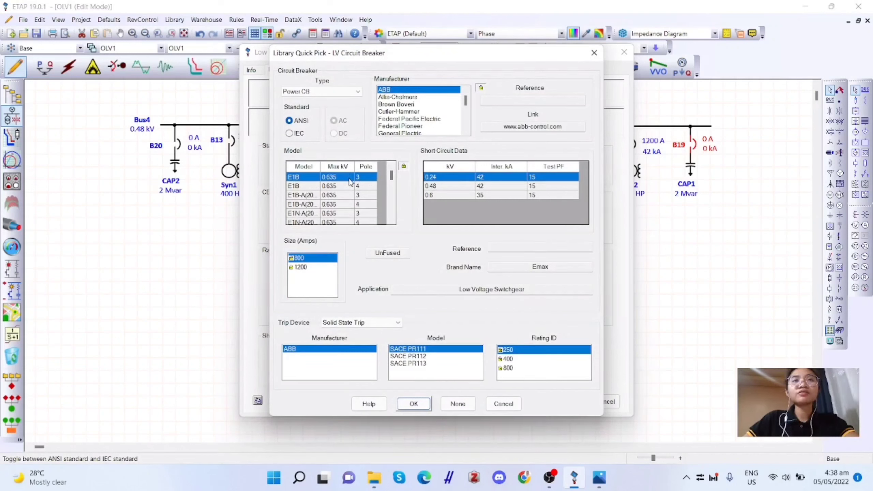
pyautogui.scroll(-1, 350, 180)
pyautogui.scroll(1, 349, 180)
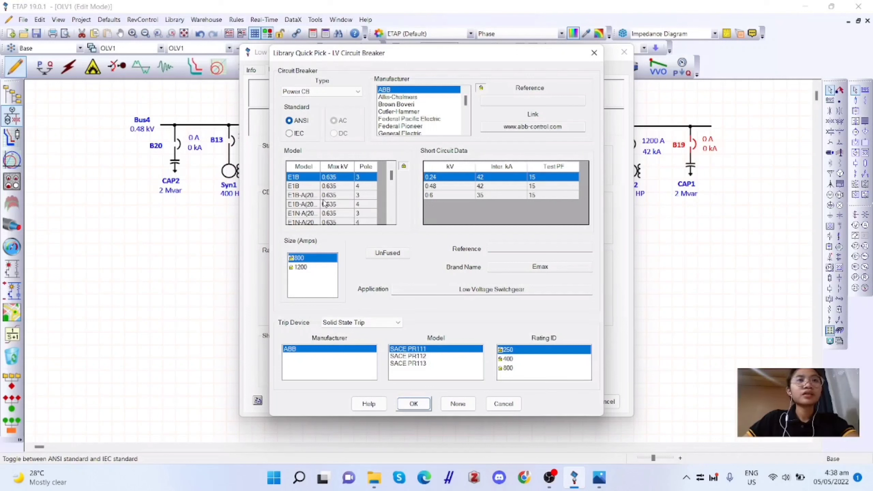
pyautogui.scroll(-5, 325, 203)
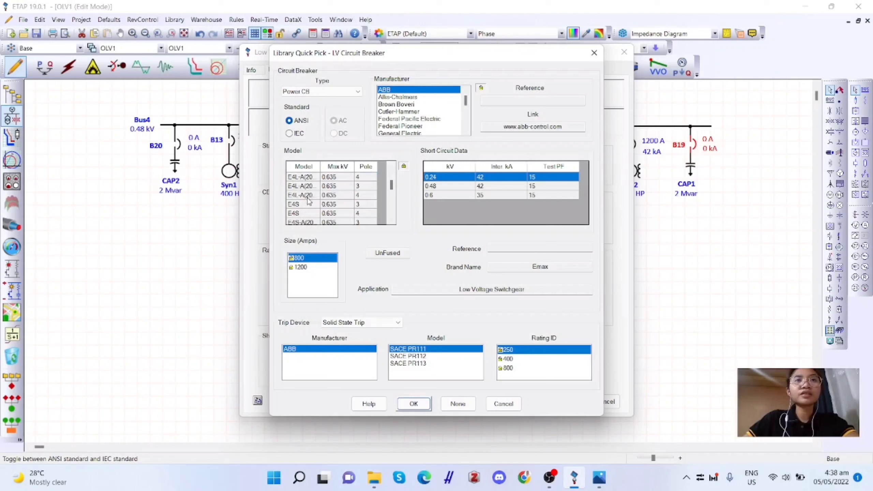
pyautogui.scroll(-2, 308, 206)
pyautogui.scroll(2, 307, 207)
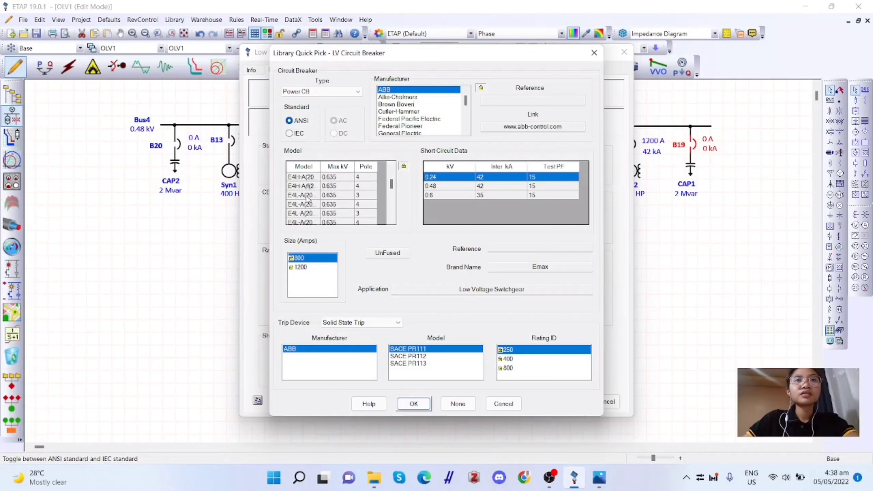
pyautogui.scroll(1, 309, 196)
pyautogui.click(304, 179)
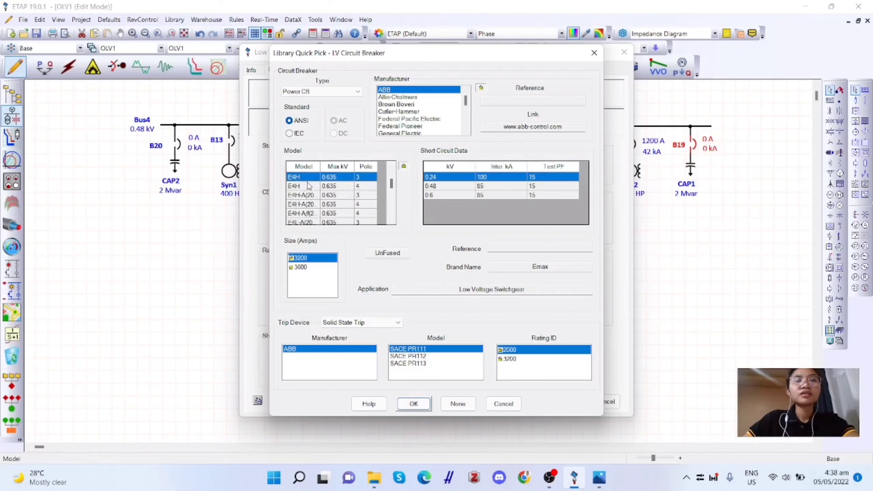
pyautogui.scroll(1, 322, 202)
pyautogui.click(495, 186)
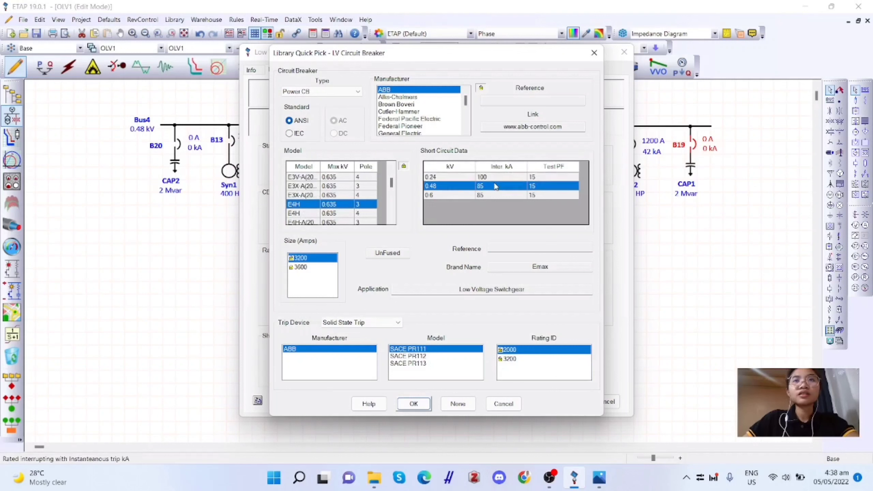
# - Set B19's size to 3600 A with trip rating ID 3600 and apply the library selection
pyautogui.click(319, 268)
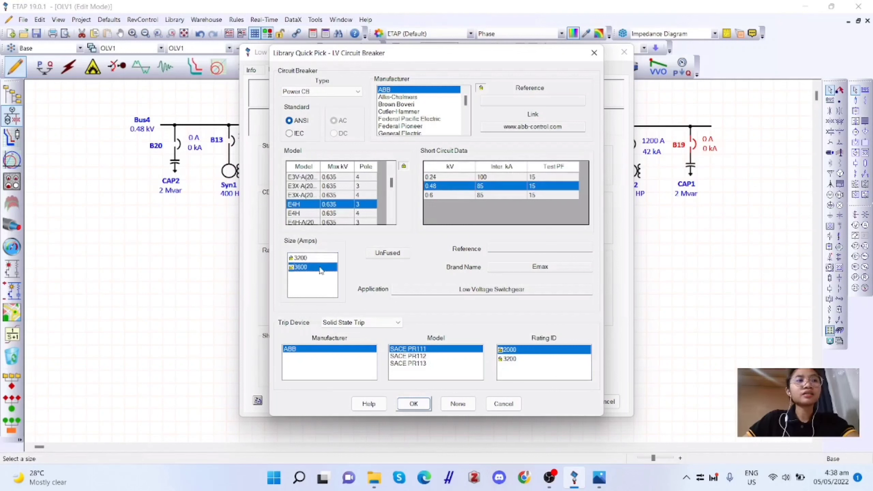
pyautogui.click(520, 369)
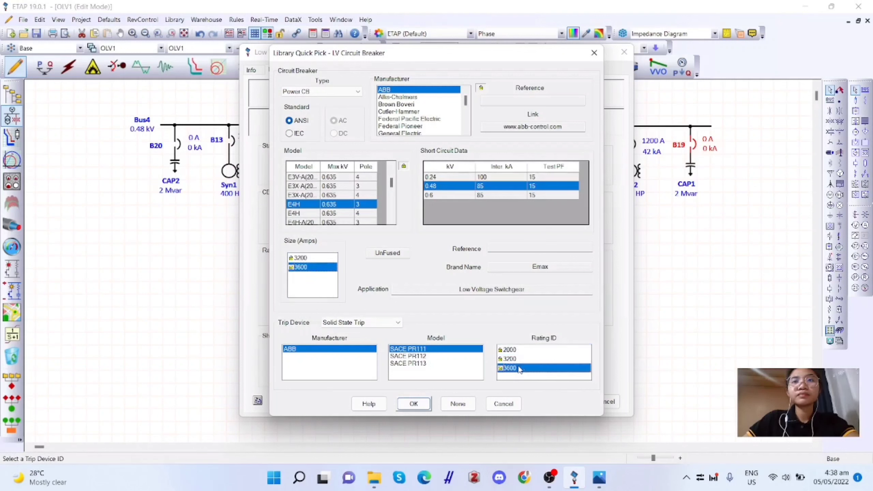
pyautogui.click(414, 404)
pyautogui.click(578, 402)
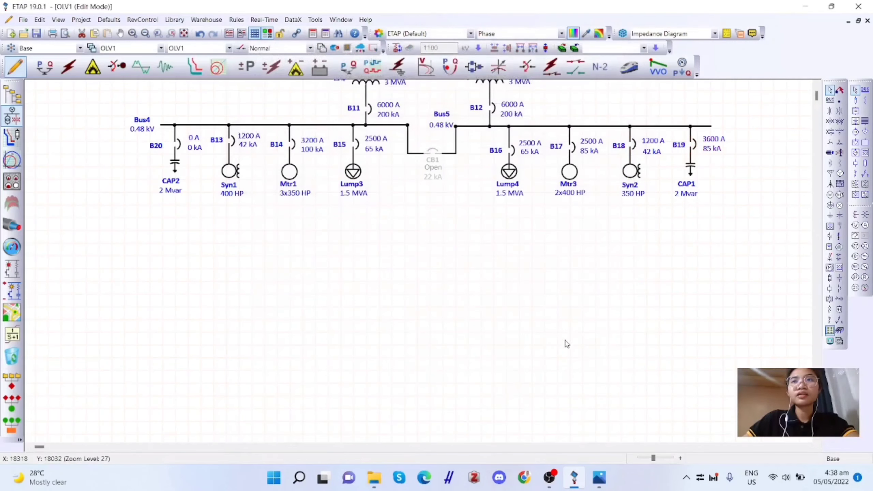
# - Open the rating settings of breaker B20 and set its type to Power CB
pyautogui.doubleClick(180, 148)
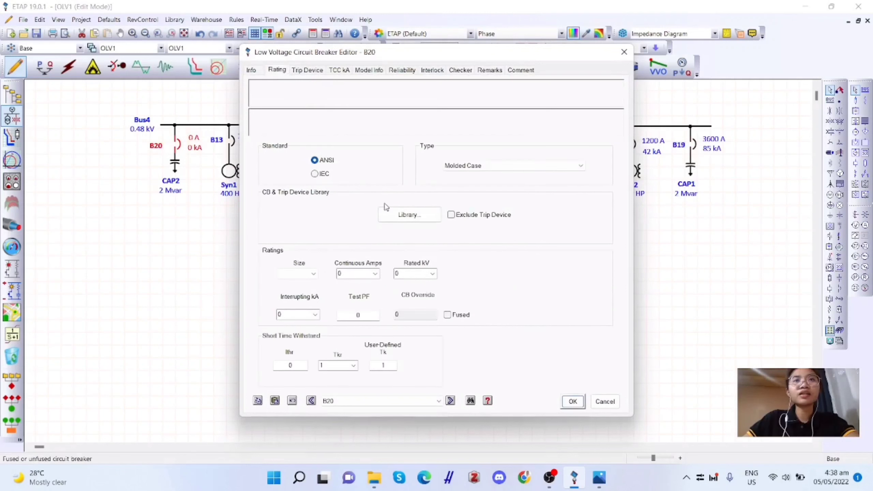
pyautogui.click(486, 166)
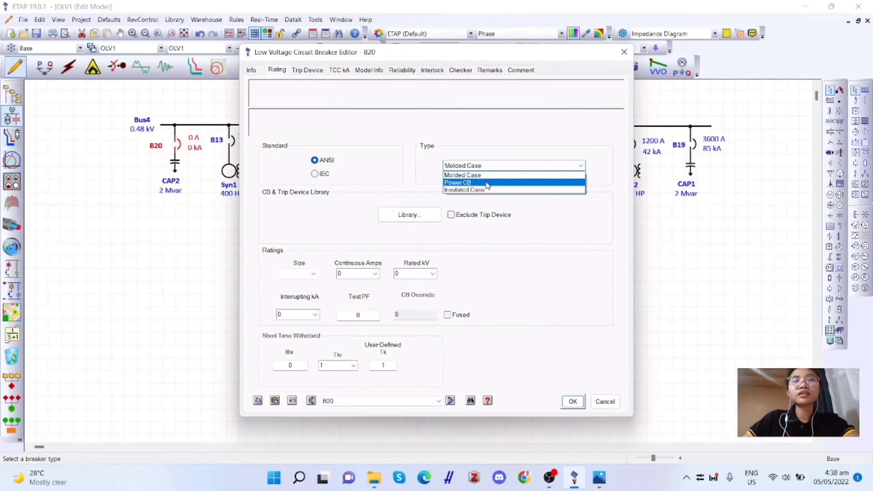
pyautogui.click(487, 185)
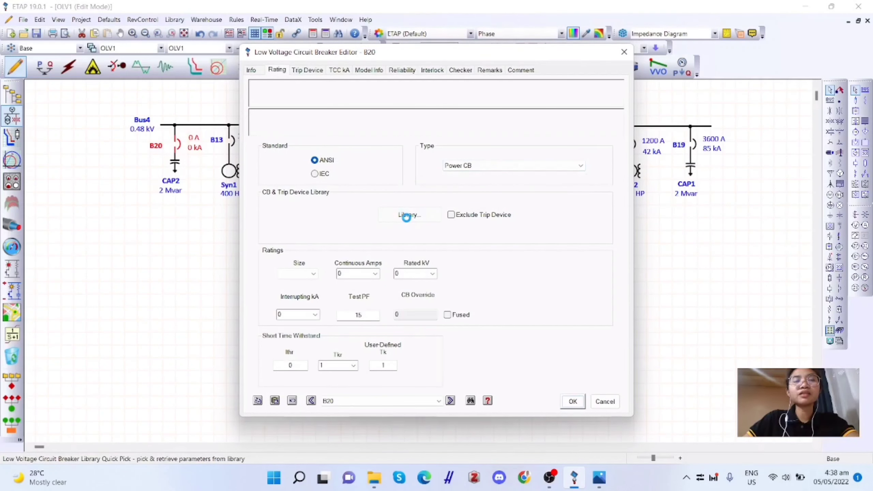
# - Assign B20 the three-pole ABB E4H library breaker with 3600 A size, 0.48 kV, 85 kA and trip rating ID 3600
pyautogui.click(407, 212)
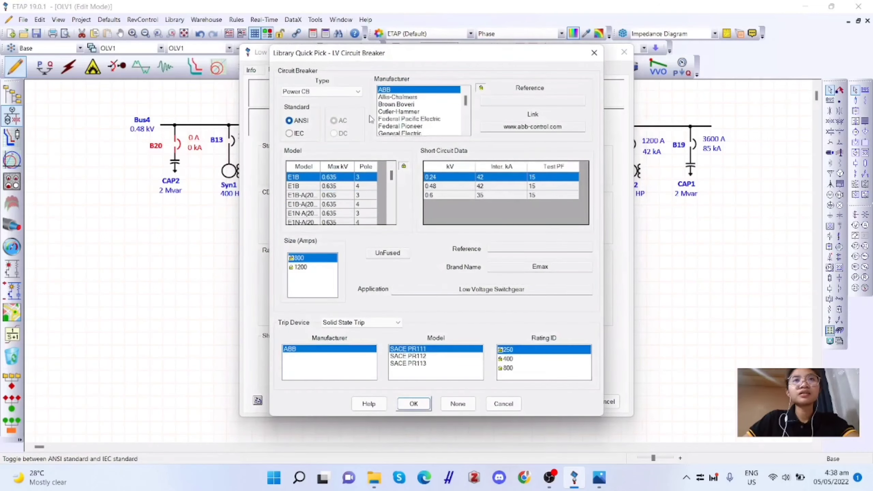
pyautogui.scroll(-3, 323, 189)
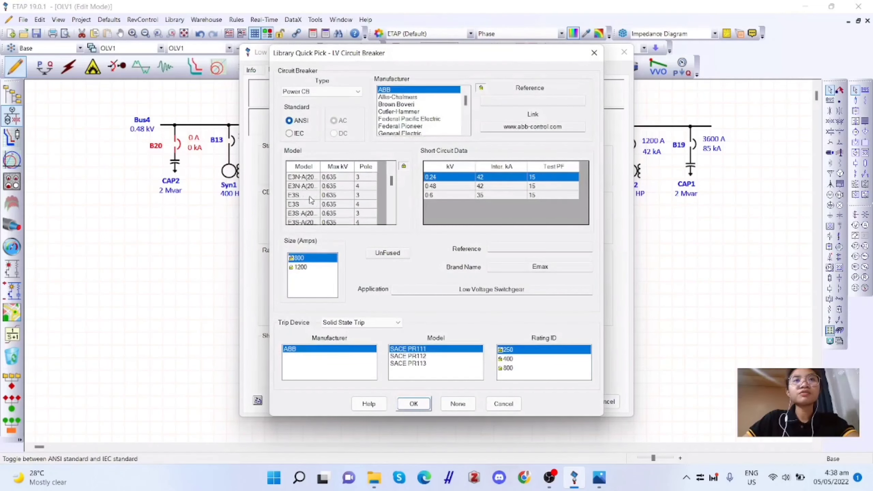
pyautogui.click(300, 205)
pyautogui.click(302, 267)
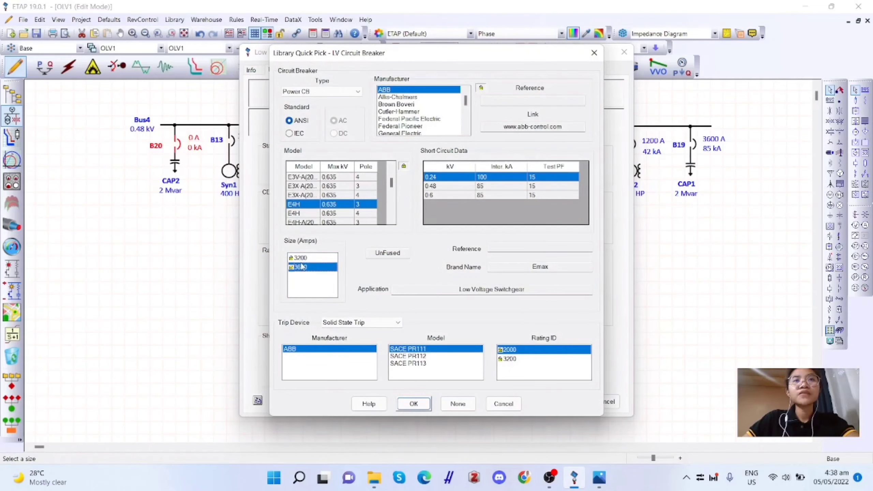
pyautogui.click(467, 187)
pyautogui.click(522, 368)
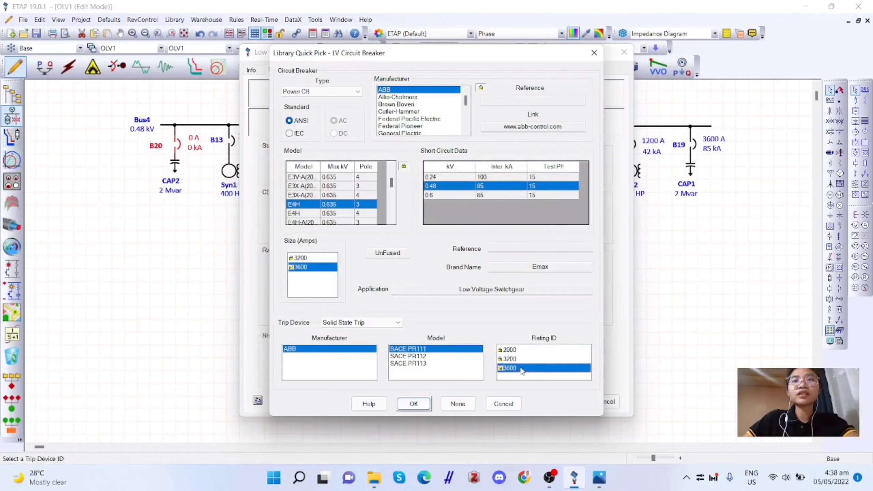
pyautogui.click(413, 405)
pyautogui.click(572, 401)
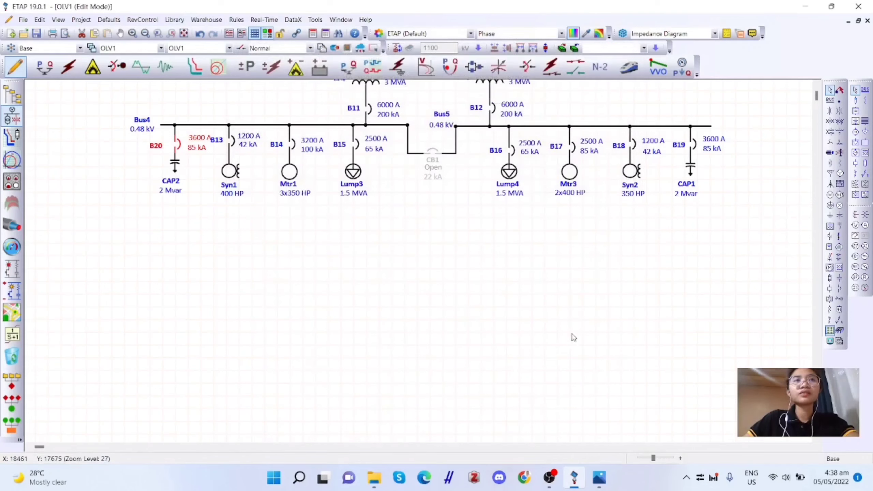
# - Set the number of conductors per phase of Cable1 to 4
pyautogui.scroll(6, 574, 338)
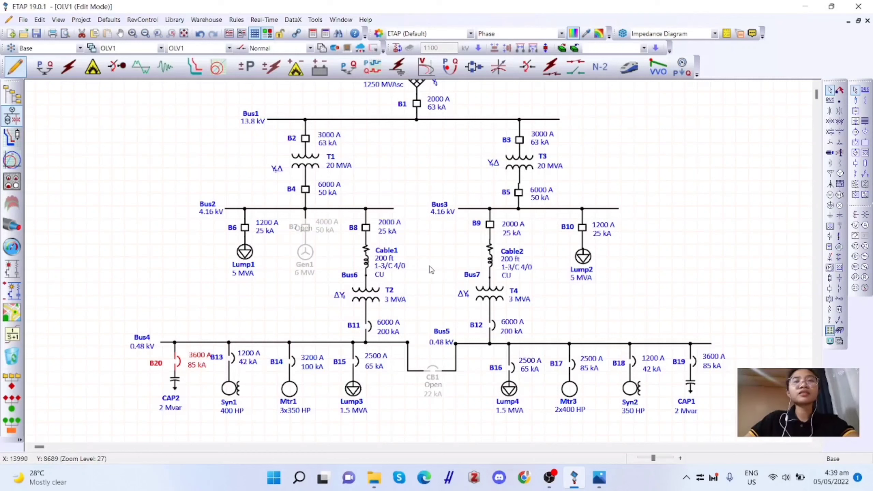
pyautogui.scroll(-1, 426, 266)
pyautogui.doubleClick(373, 209)
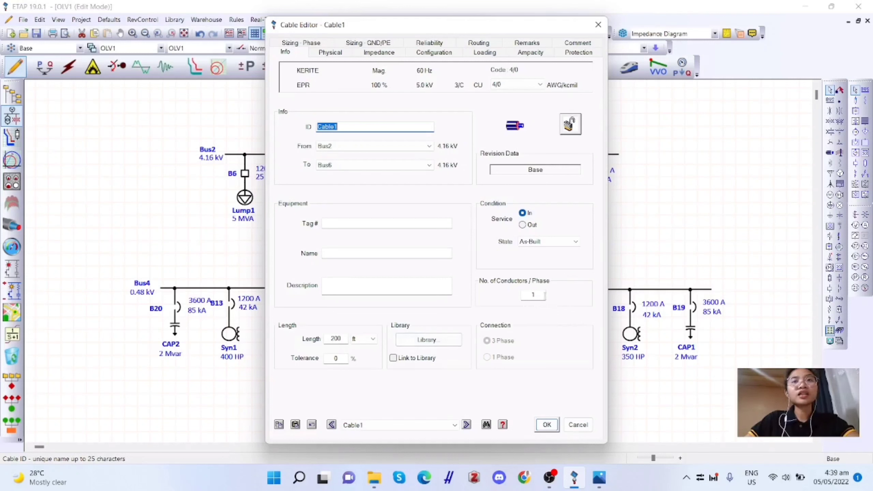
pyautogui.moveTo(536, 295); pyautogui.dragTo(520, 296)
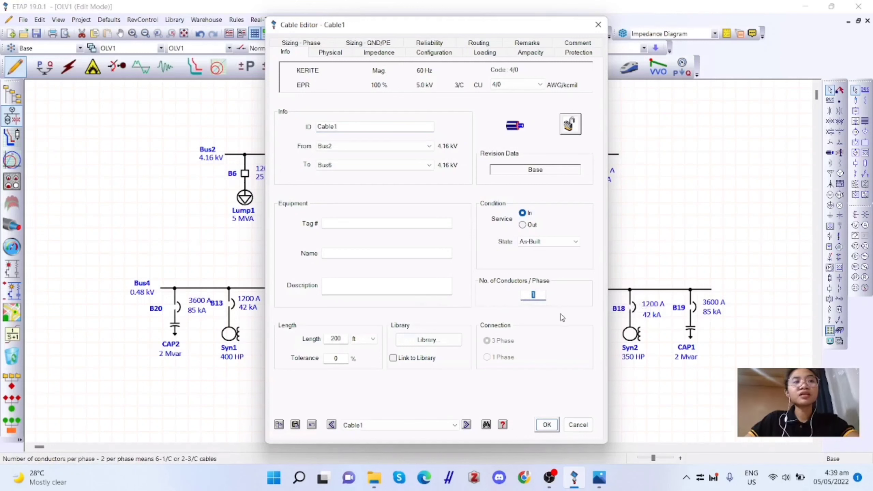
pyautogui.write('4')
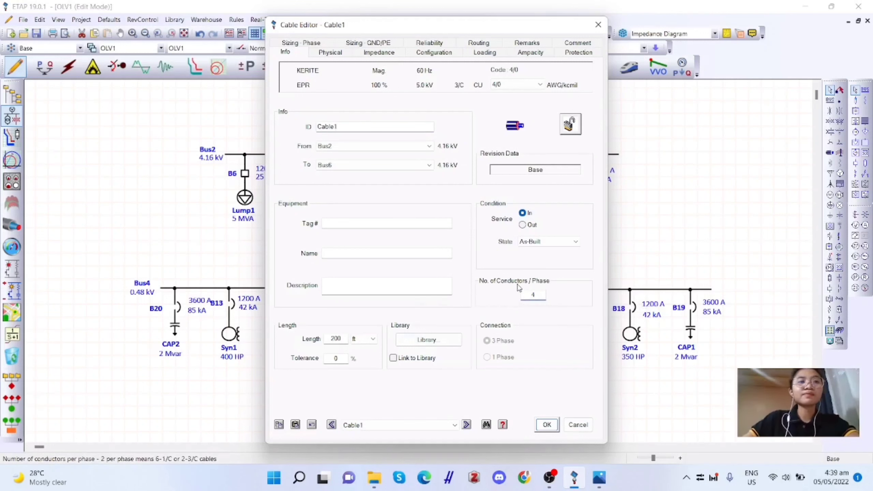
pyautogui.click(547, 425)
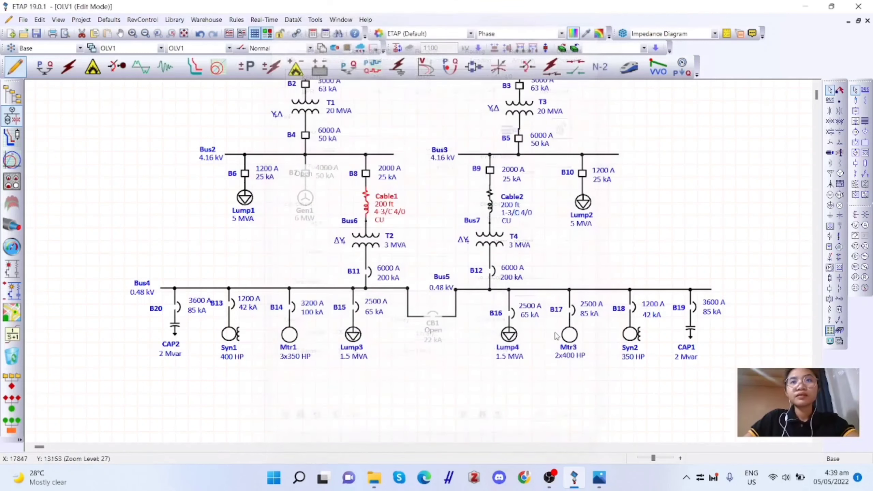
# - Set the number of conductors per phase of Cable2 to 4
pyautogui.doubleClick(497, 204)
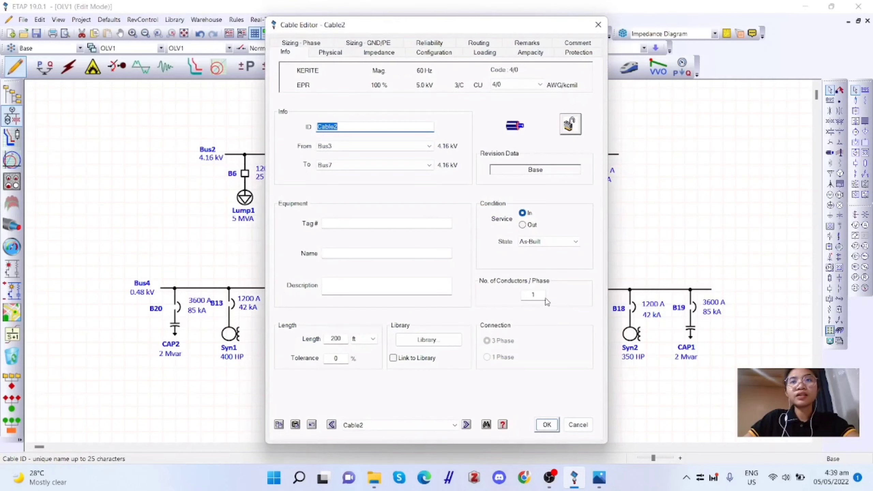
pyautogui.doubleClick(533, 295)
pyautogui.write('4')
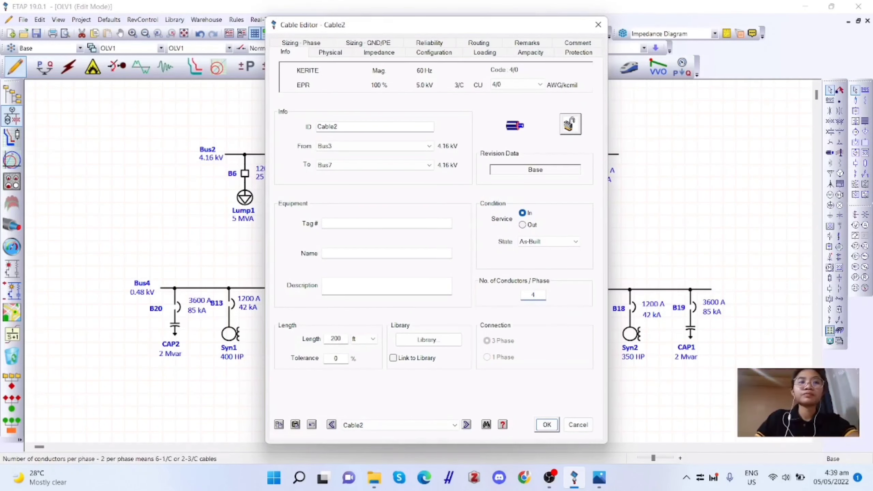
pyautogui.press('Return')
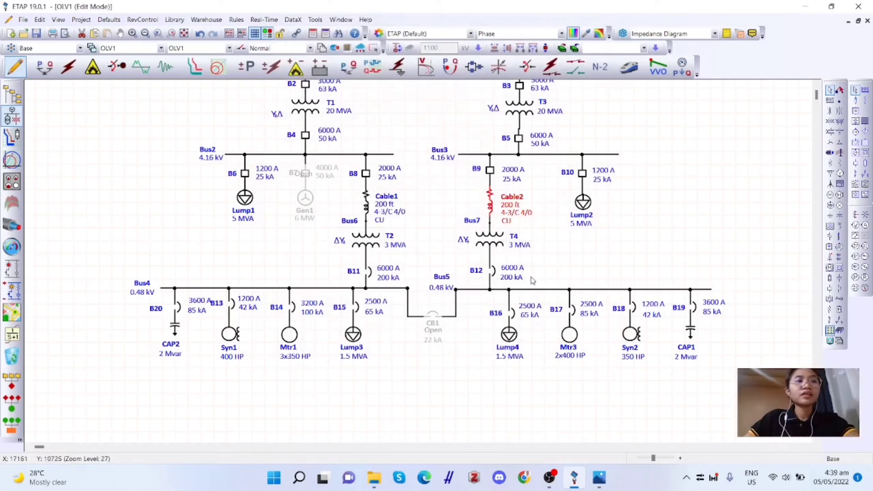
pyautogui.click(560, 274)
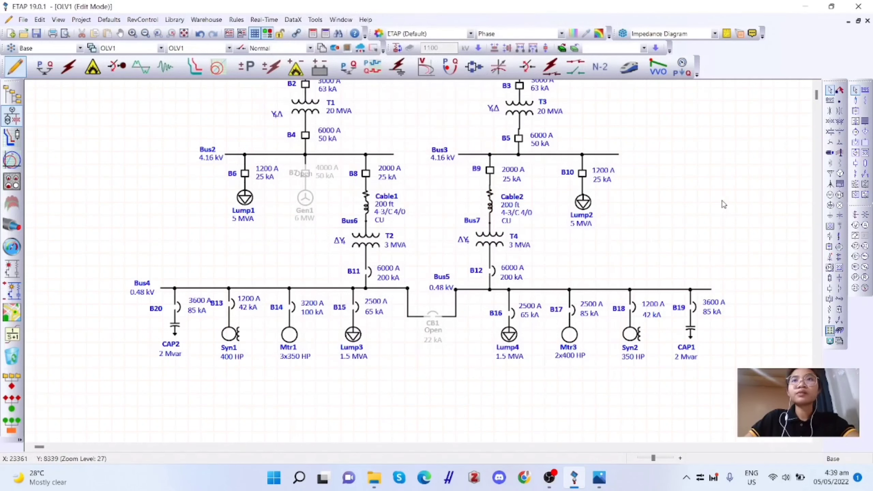
# - Run the load flow analysis on the updated network and enlarge the alert view to check for remaining alerts
pyautogui.scroll(2, 722, 205)
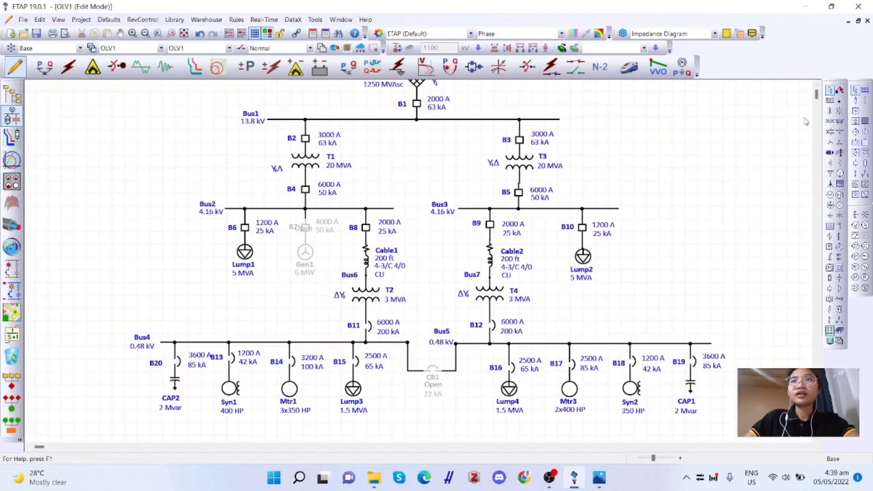
pyautogui.click(44, 67)
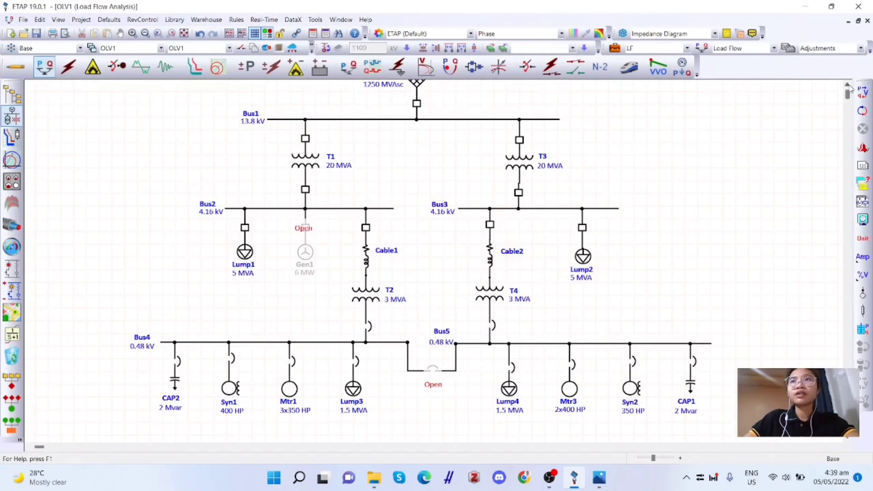
pyautogui.scroll(1, 778, 254)
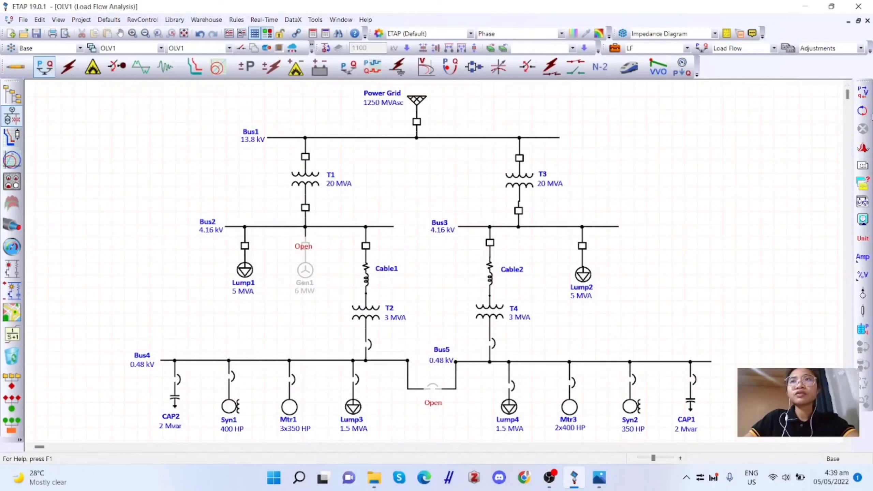
pyautogui.click(863, 92)
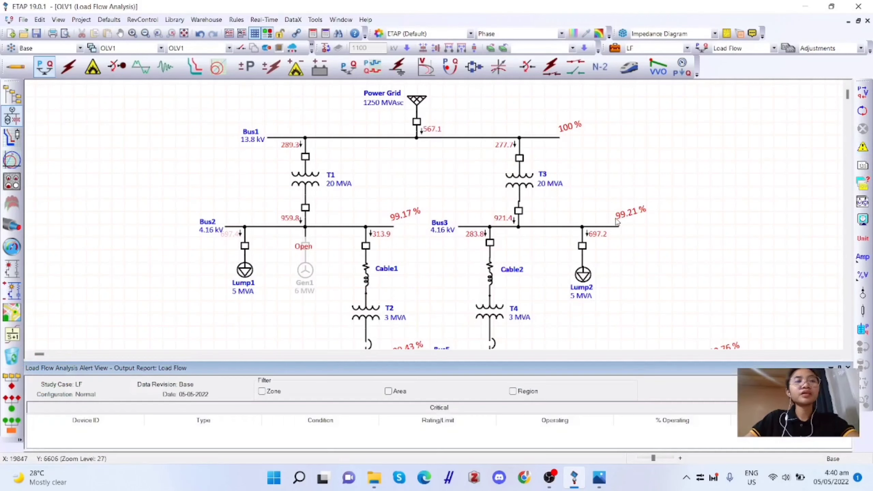
pyautogui.moveTo(494, 361); pyautogui.dragTo(488, 249)
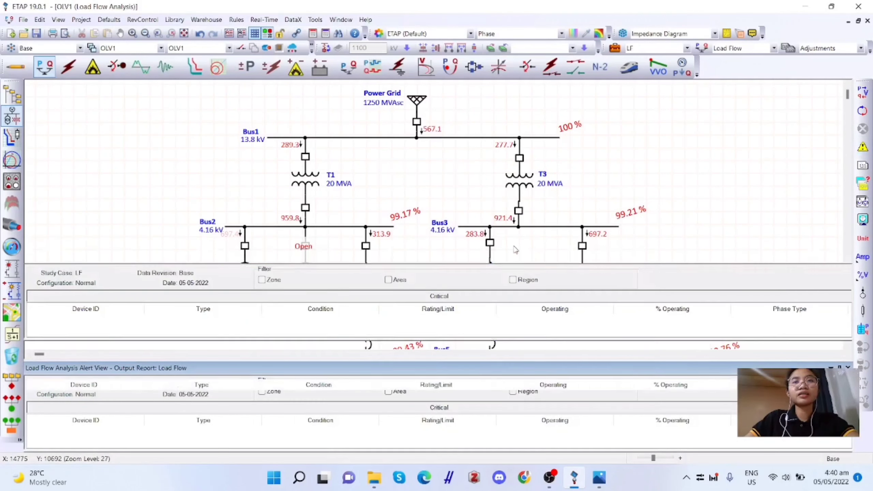